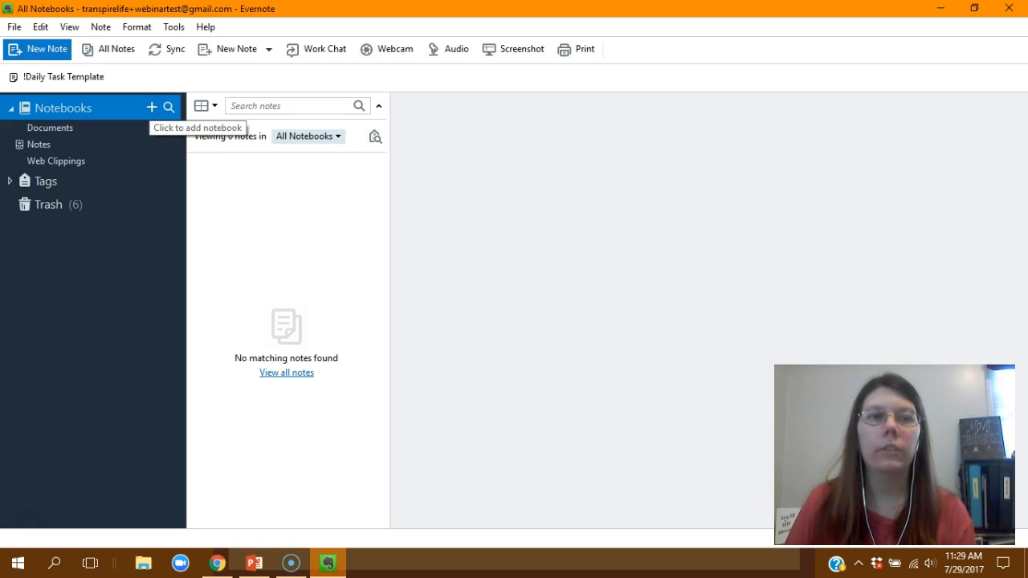
Create a new notebook named "1. Daily Tasks"
left_click(151, 107)
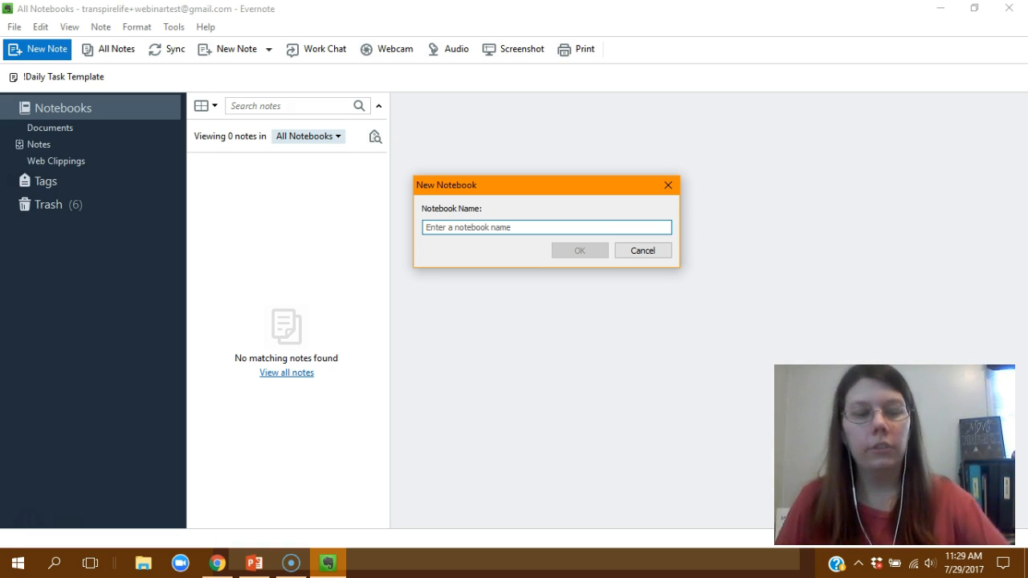
type("1.")
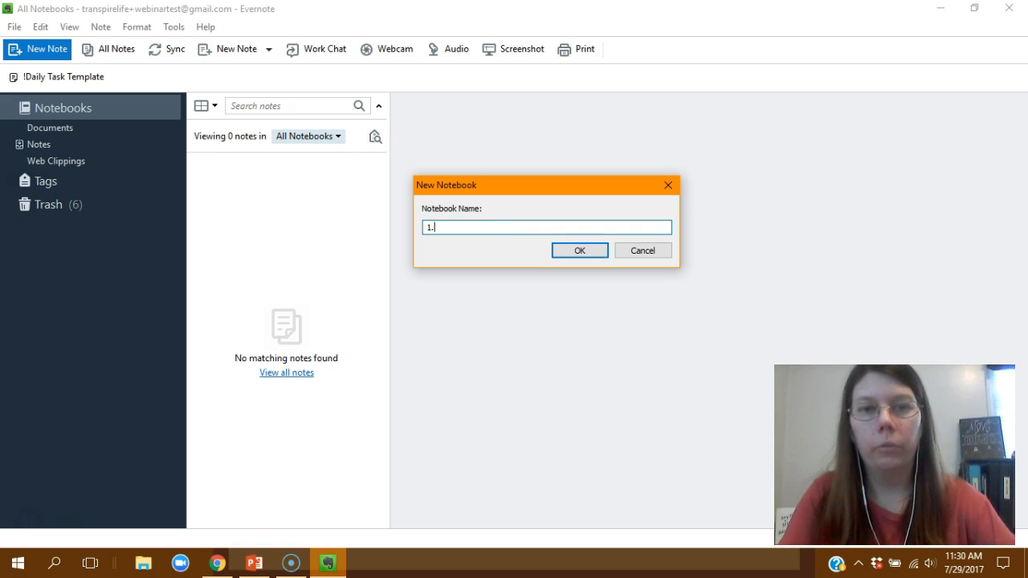
type(" DAi")
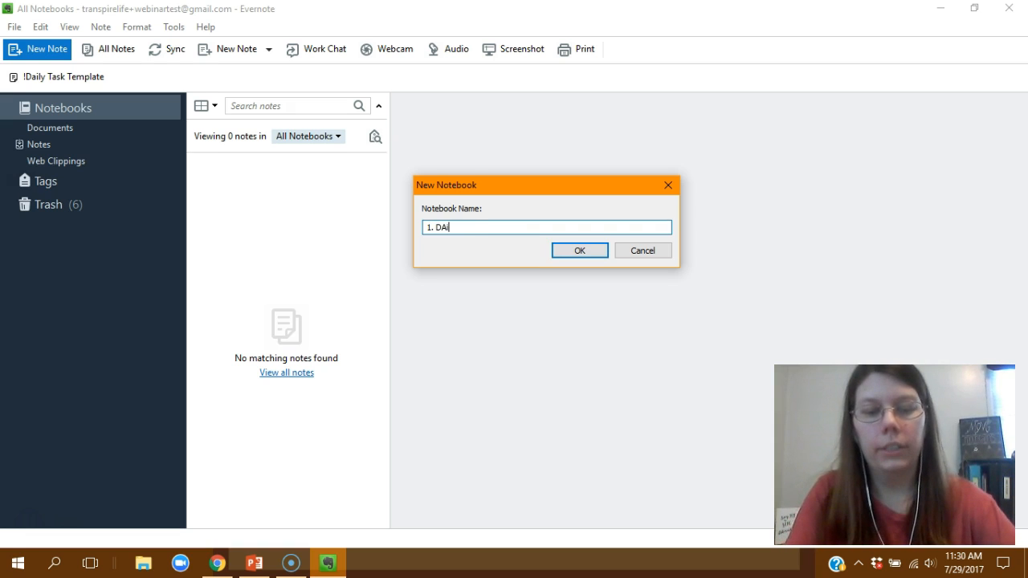
type("ly Tasks")
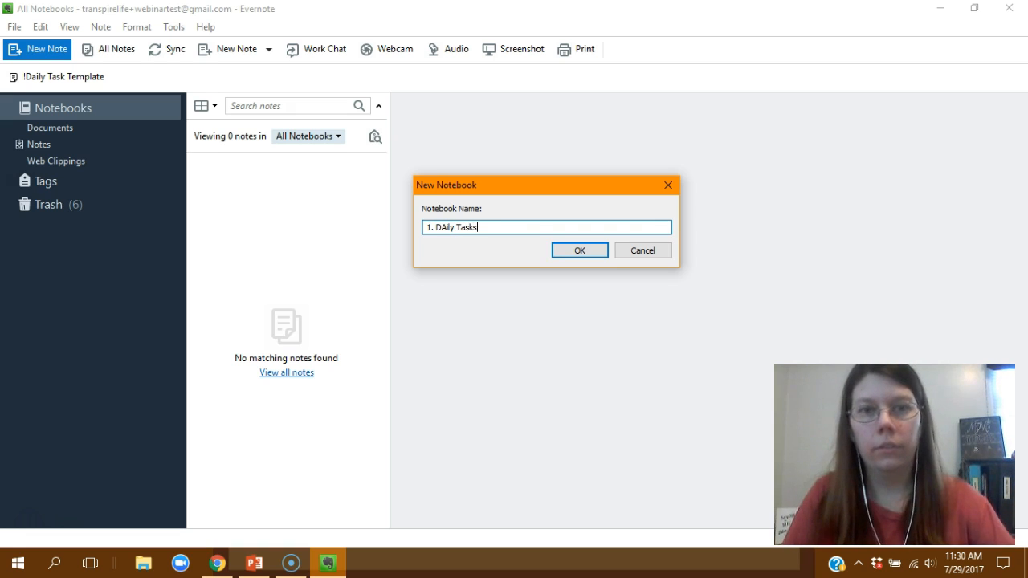
left_click(448, 227)
key("BackSpace")
type("a")
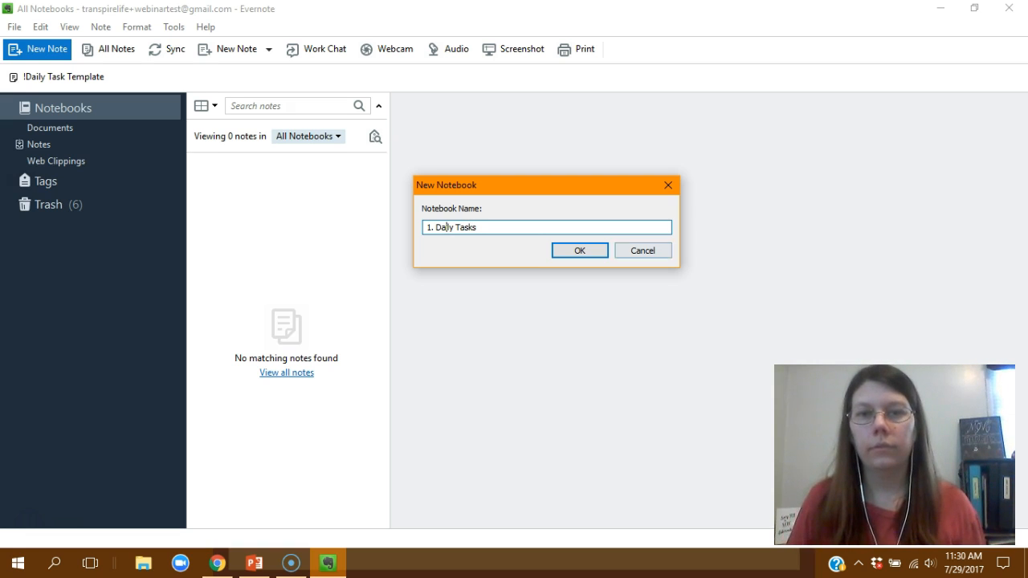
key("Return")
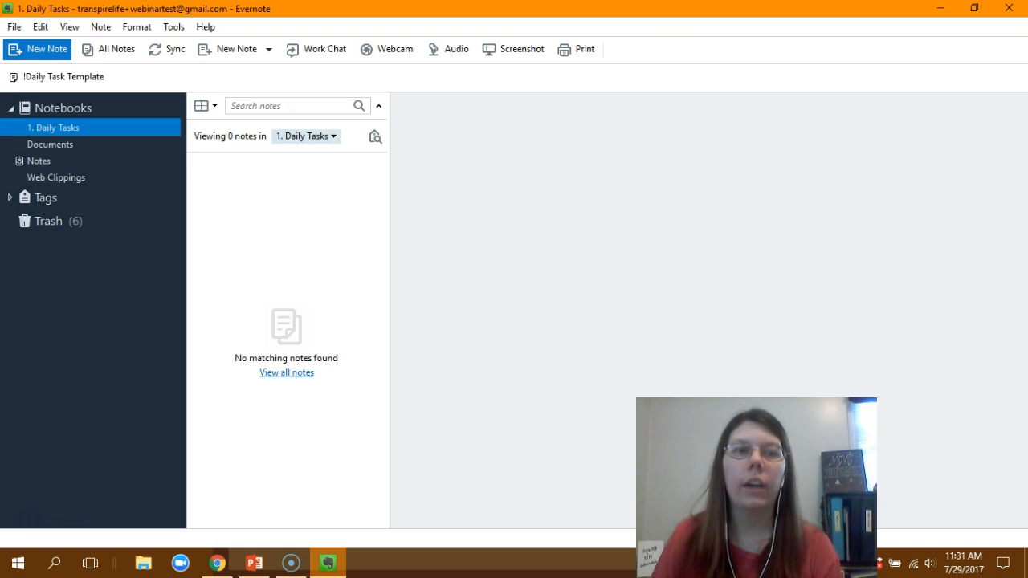
Add the "1. Daily Tasks" notebook to a new notebook stack
right_click(111, 127)
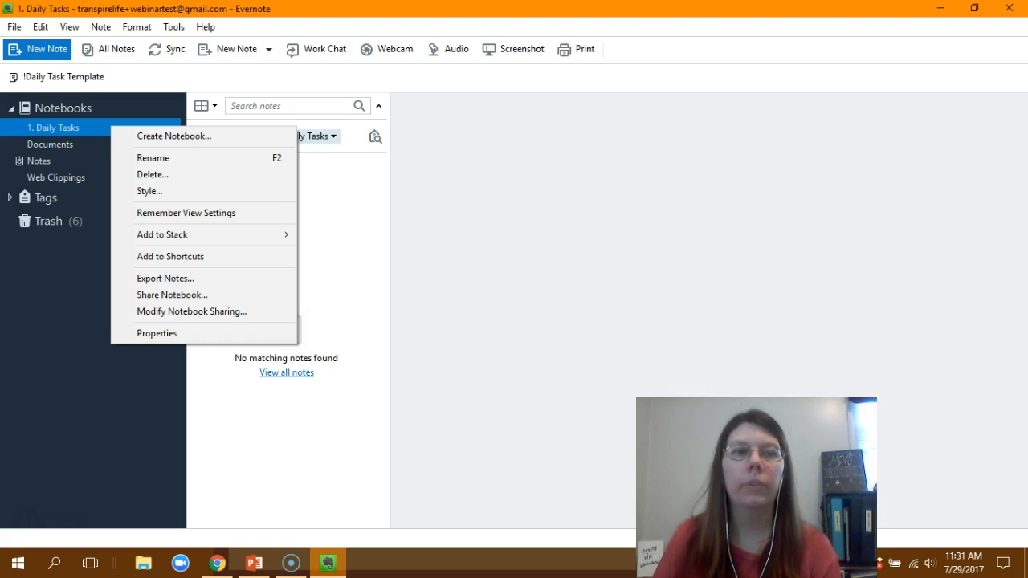
mouse_move(201, 235)
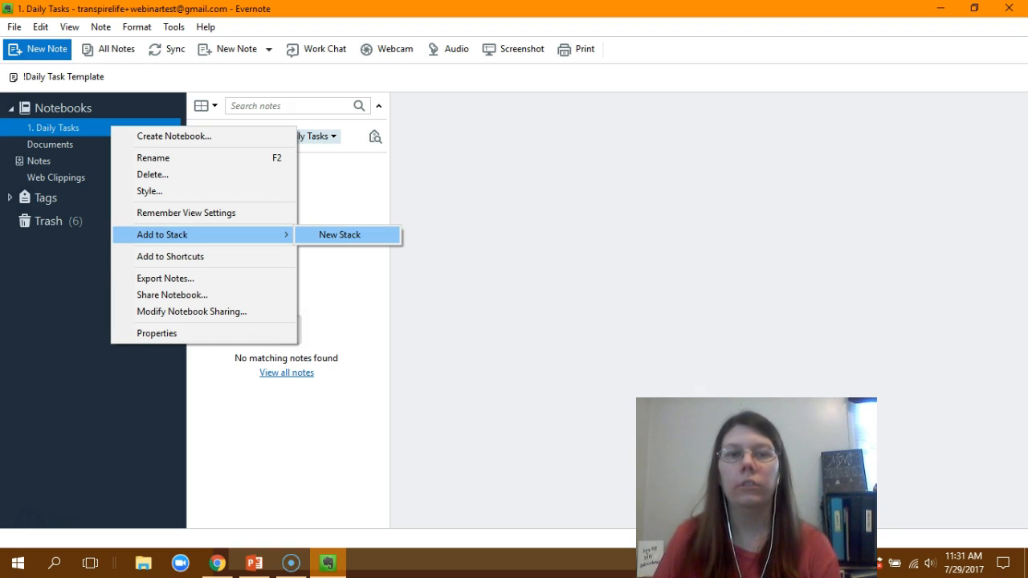
left_click(340, 235)
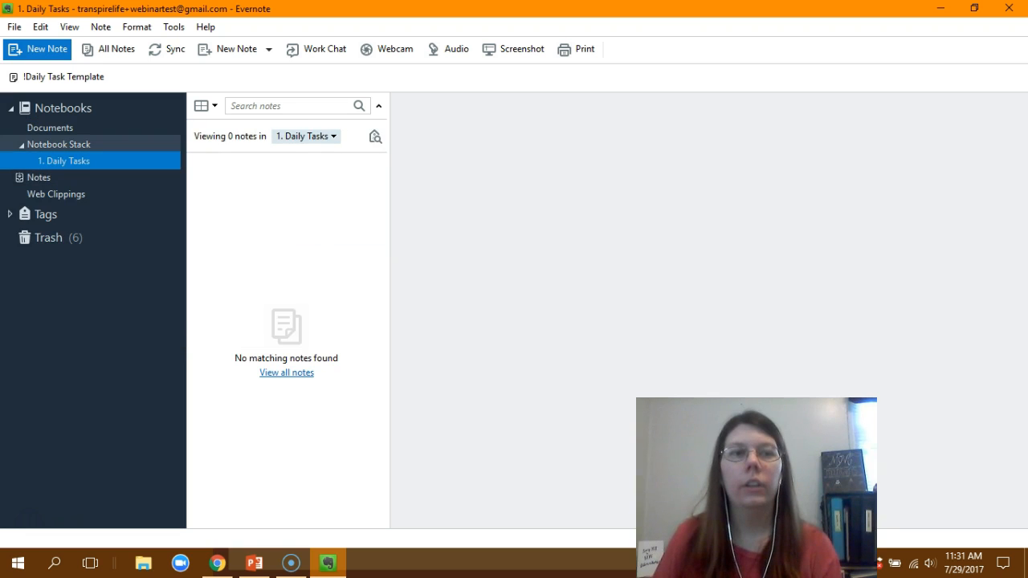
left_click(58, 145)
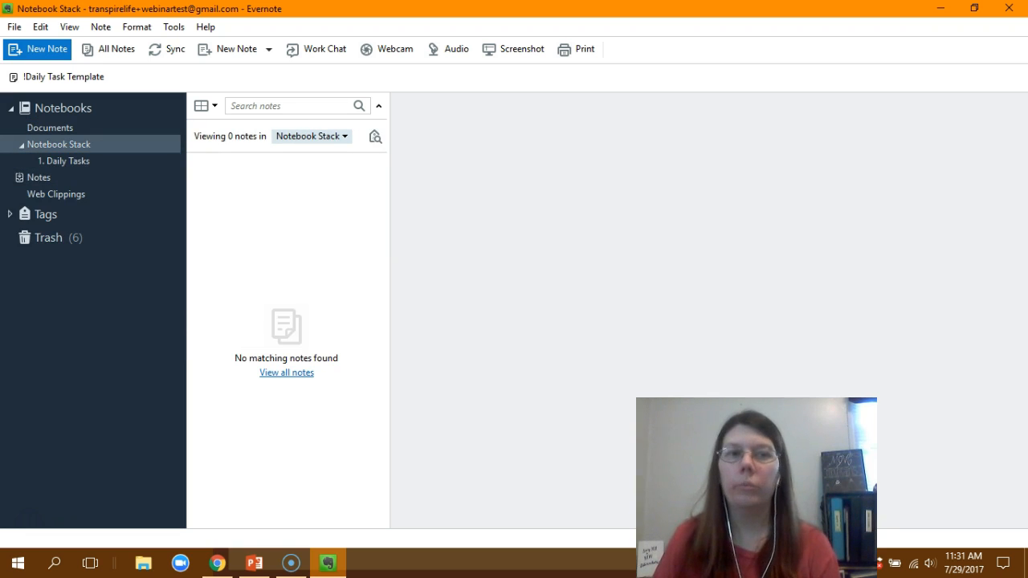
left_click(64, 162)
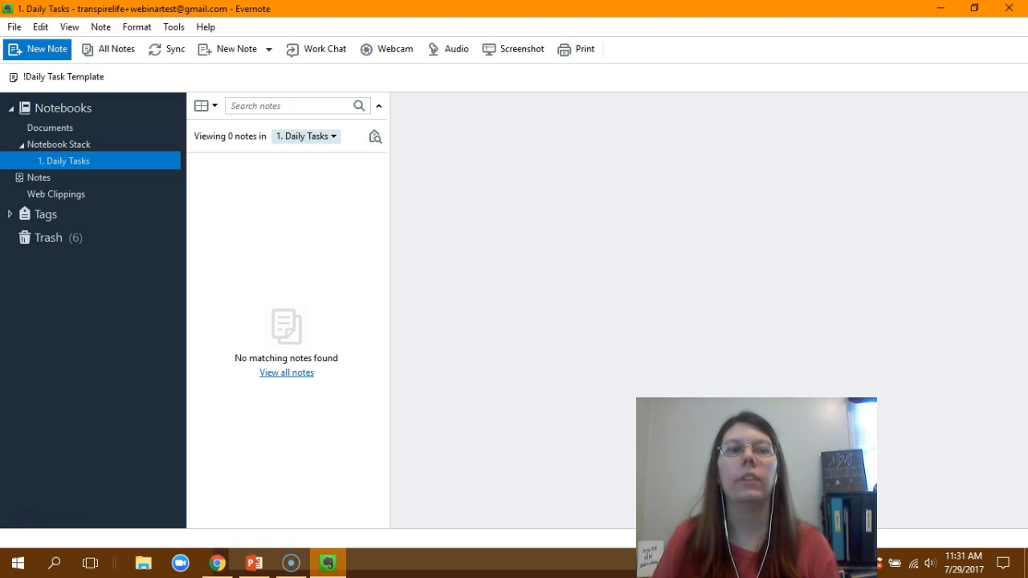
Rename the stack containing the "1. Daily Tasks" notebook to "!ToDo"
left_click(59, 145)
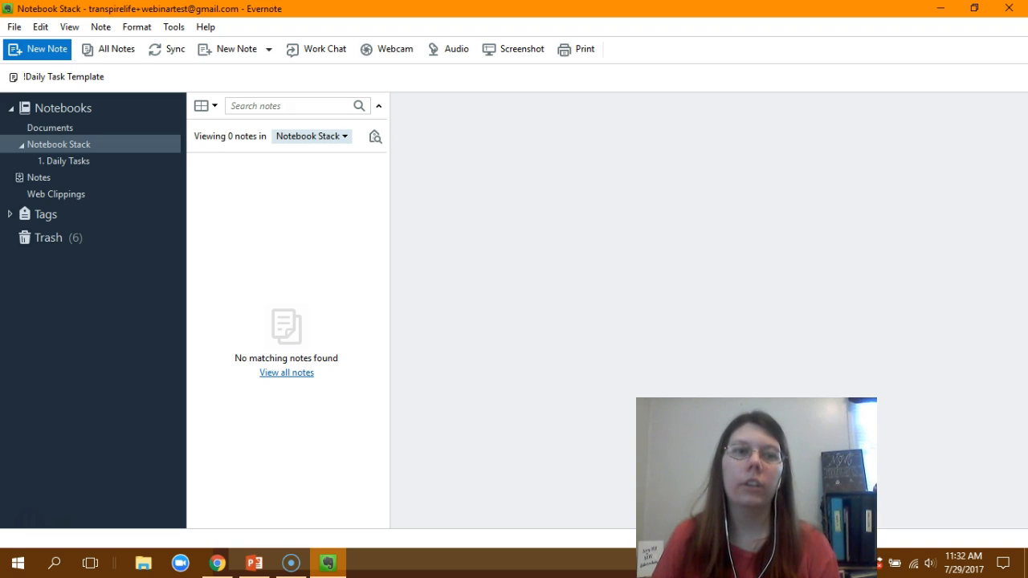
right_click(97, 145)
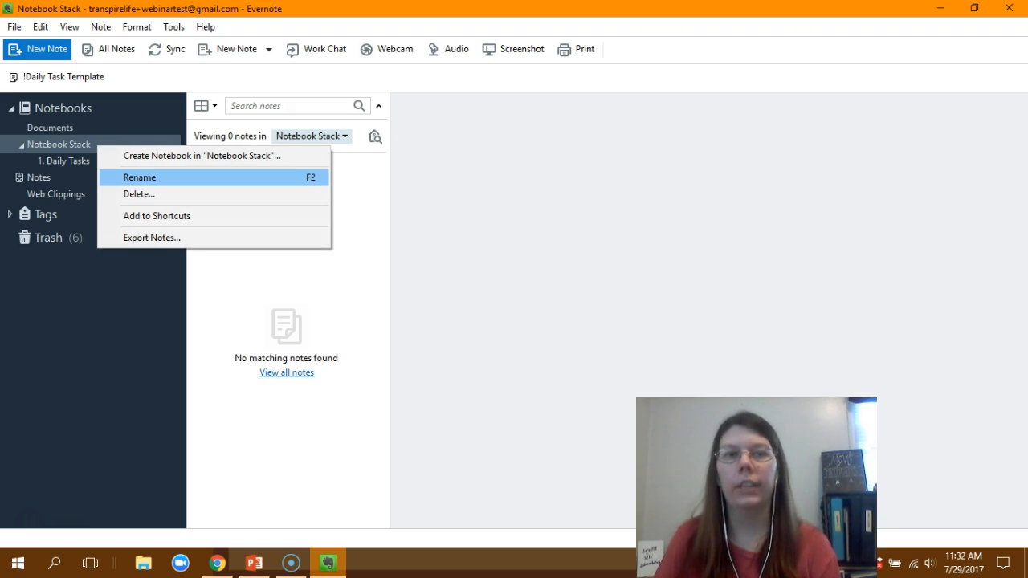
key("Return")
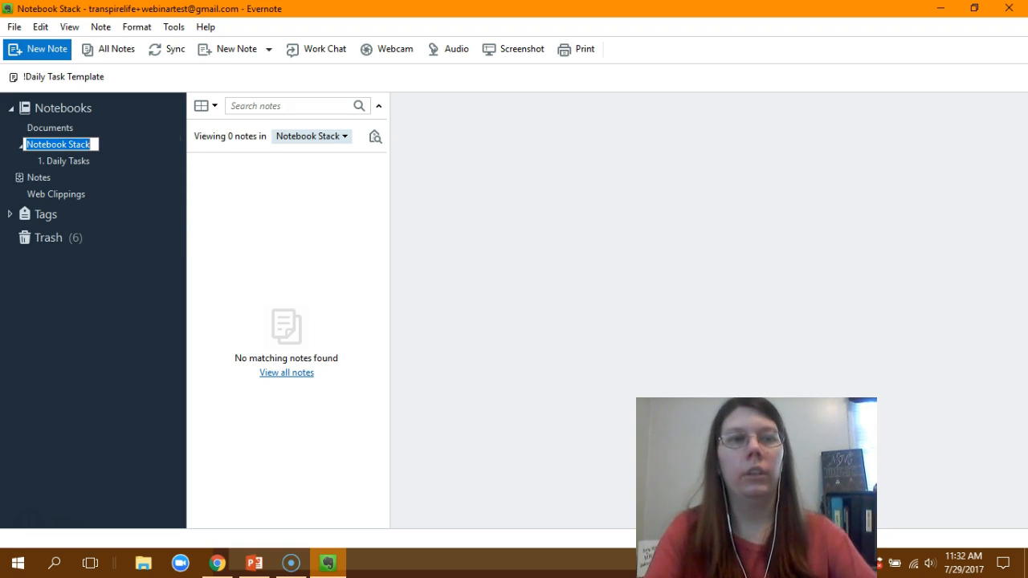
key("BackSpace")
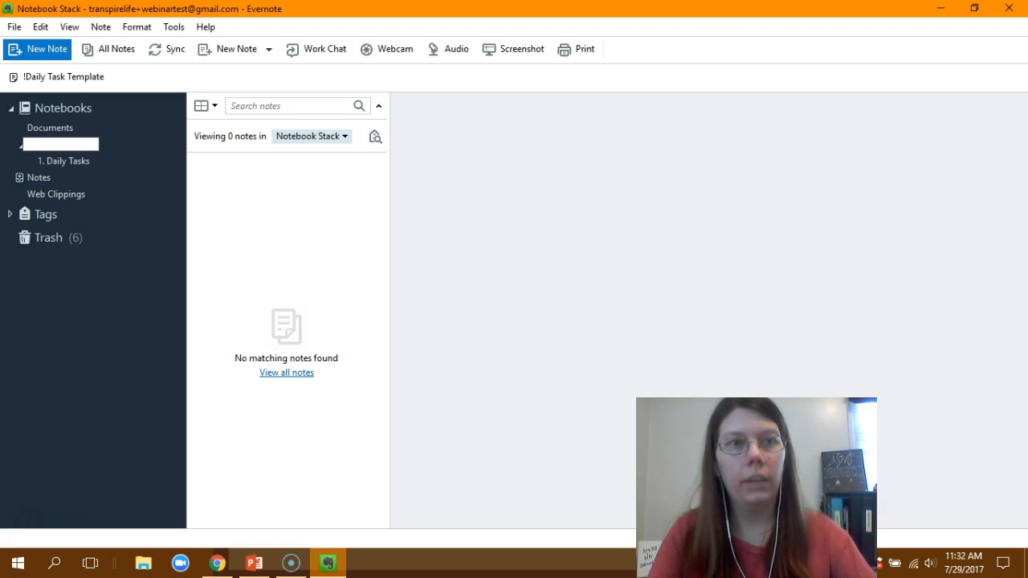
type("!")
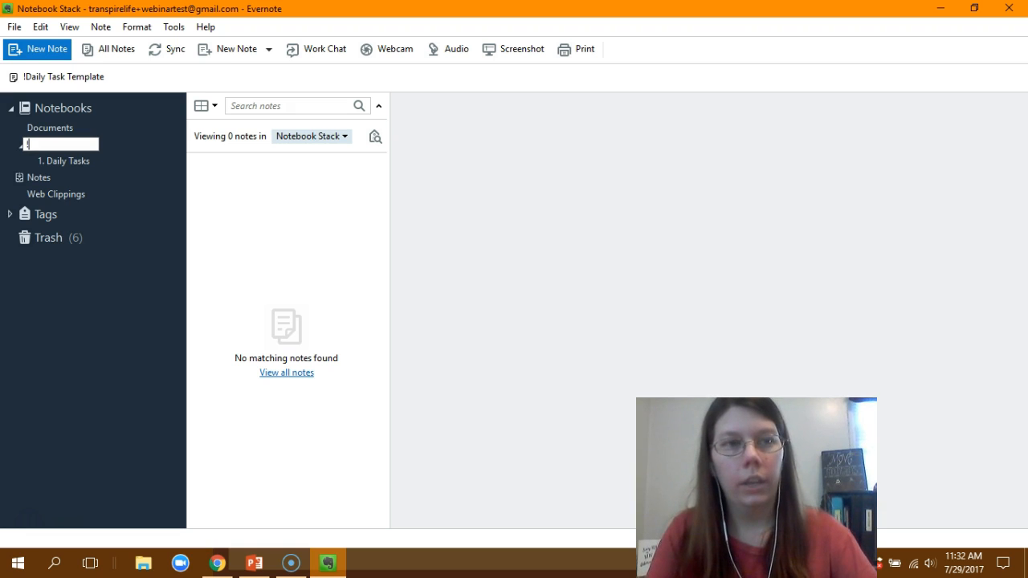
type("ToDO")
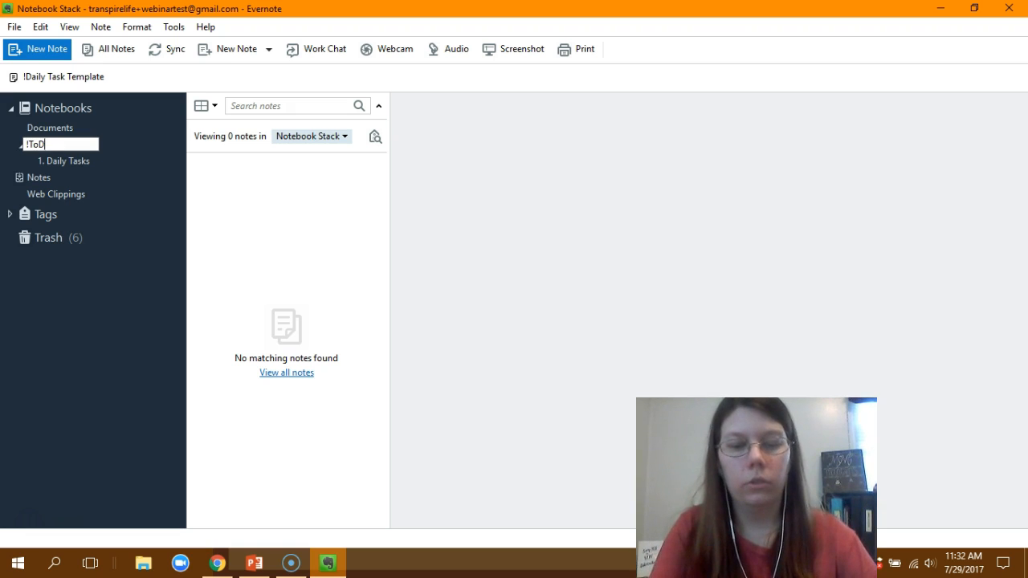
key("BackSpace")
type("o")
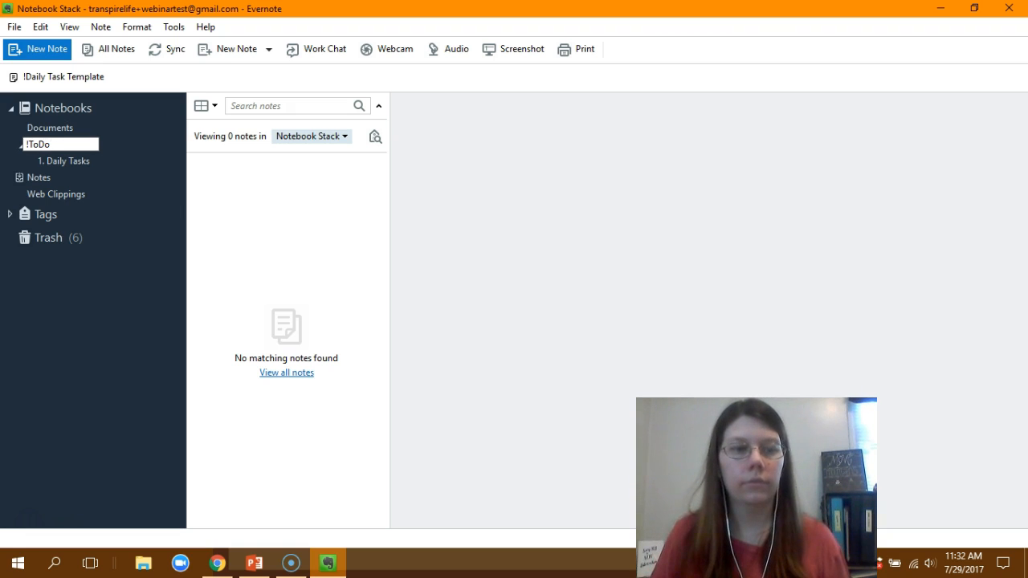
key("Return")
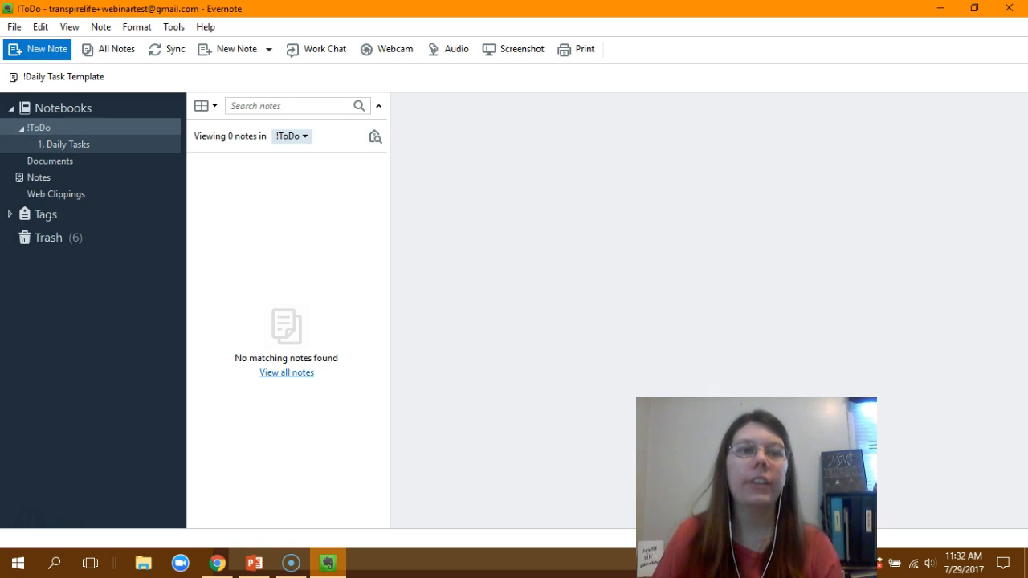
Create a second notebook named "2. Weekly Tasks" inside the "!ToDo" stack
left_click(64, 144)
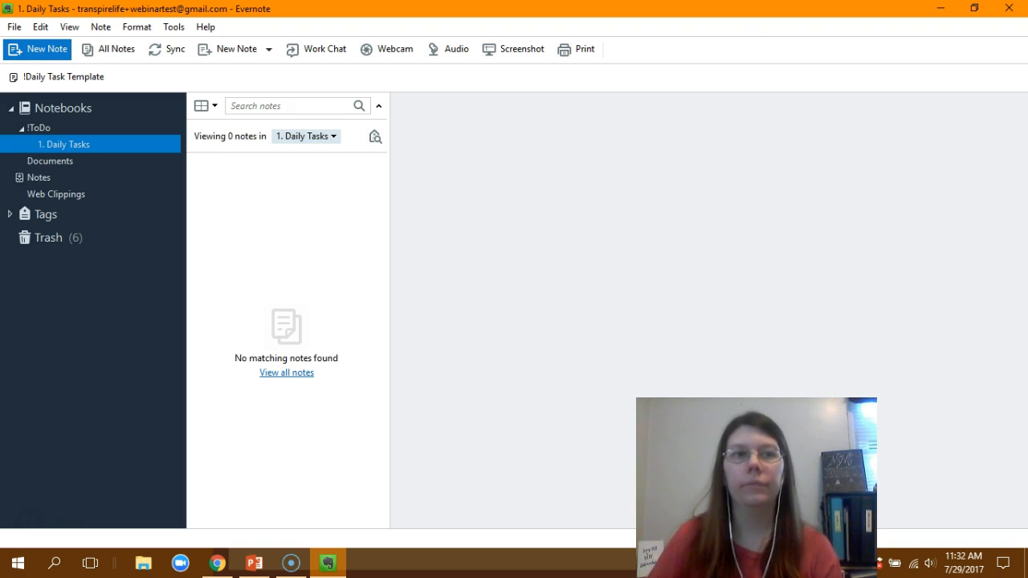
right_click(39, 128)
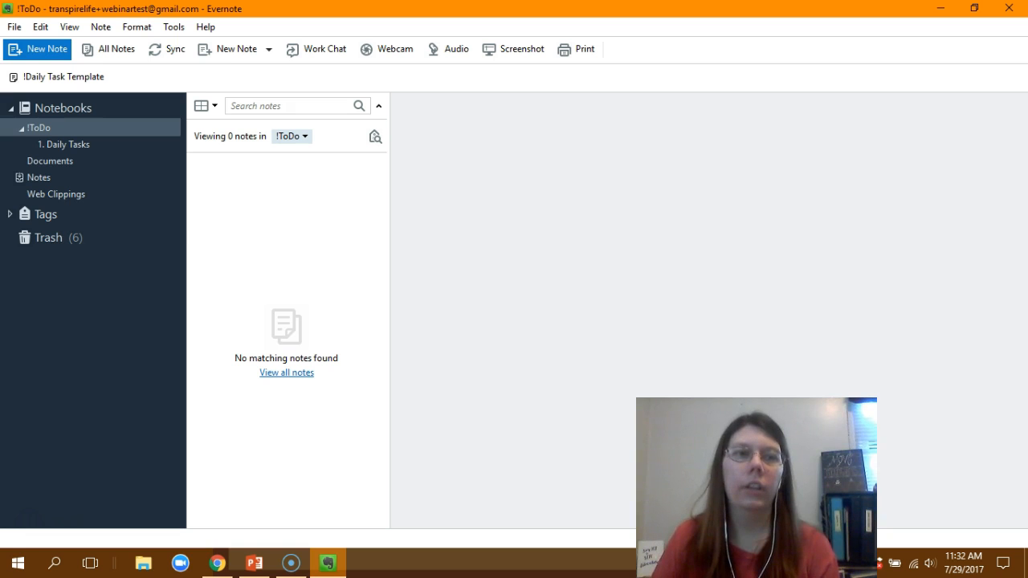
right_click(105, 128)
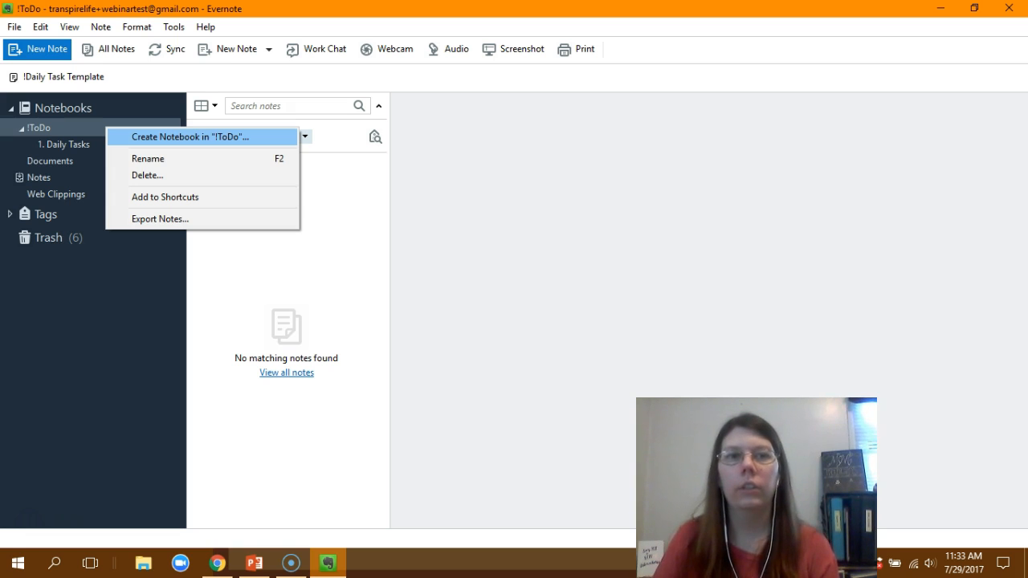
left_click(190, 138)
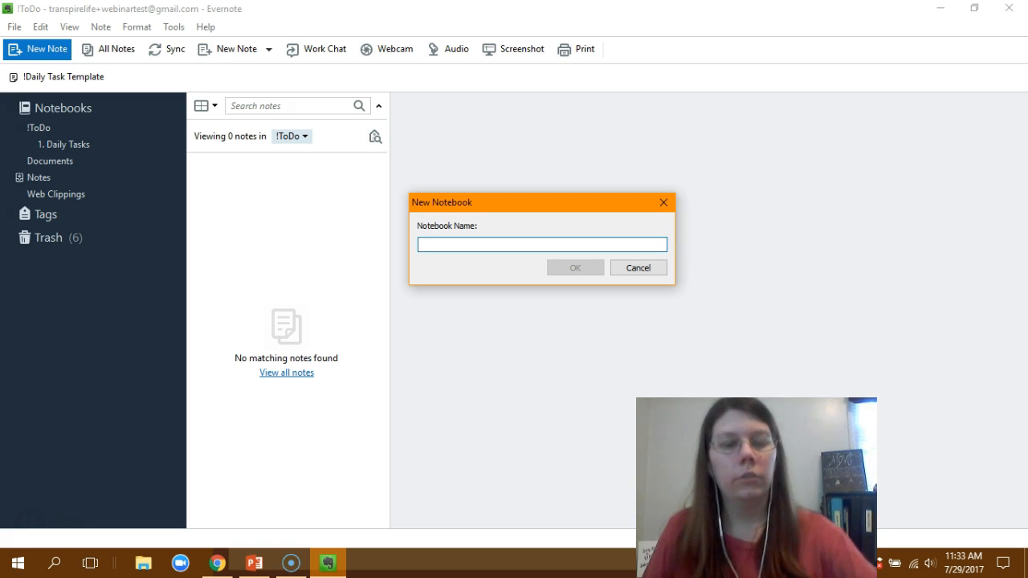
type("2.")
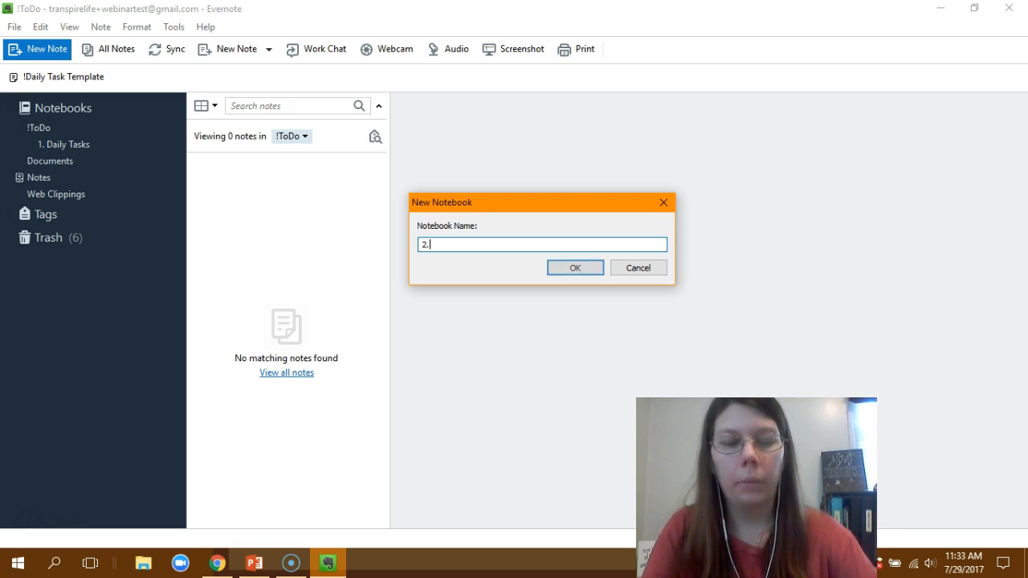
type(" We")
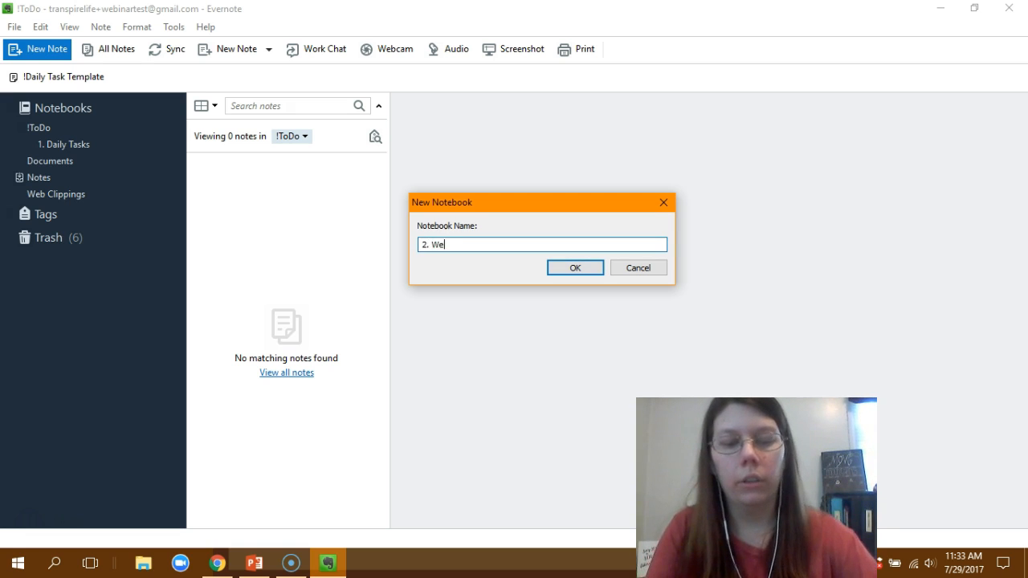
type("ekly TAsks")
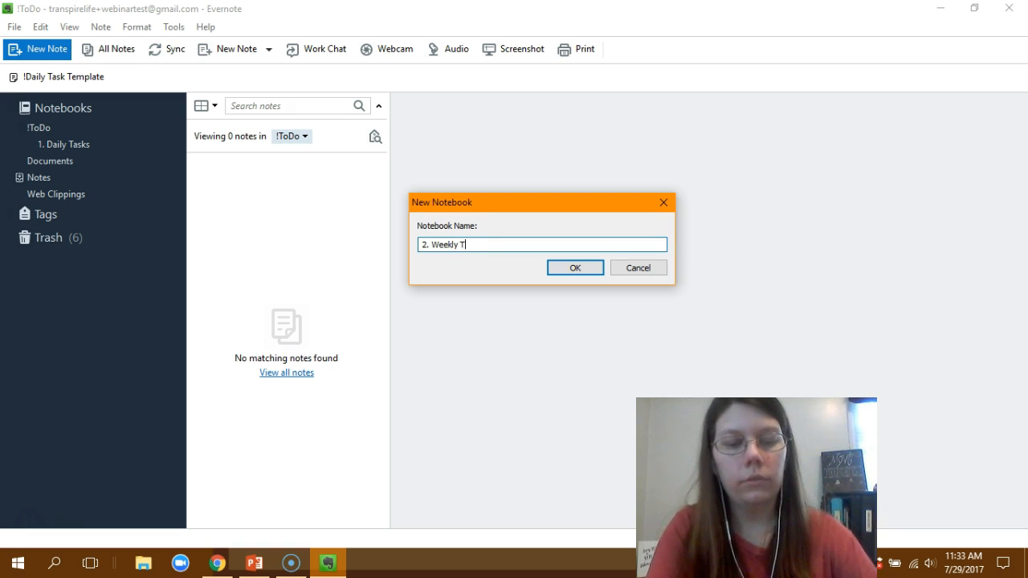
key("BackSpace")
key("BackSpace")
key("BackSpace")
key("BackSpace")
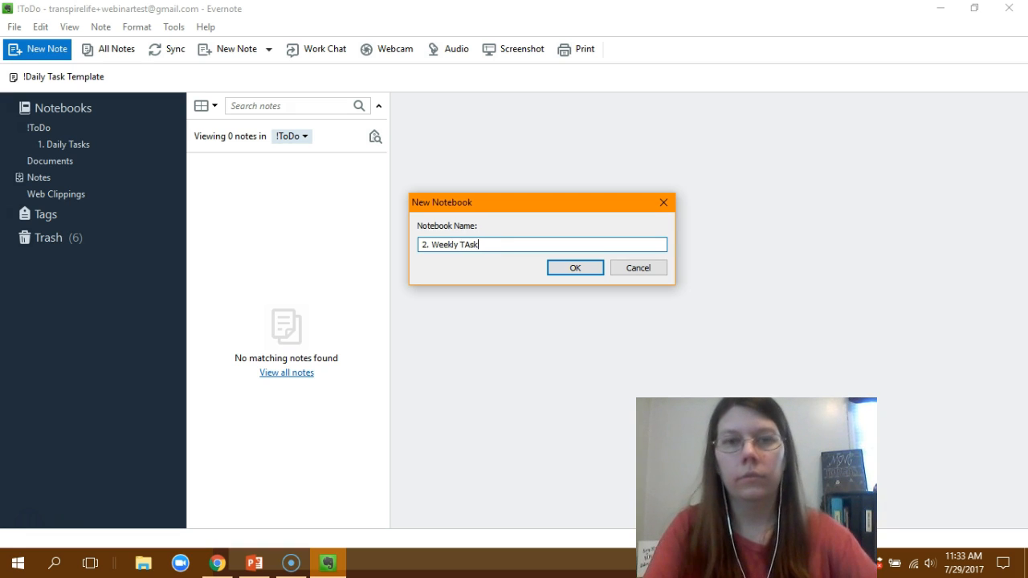
type("asks")
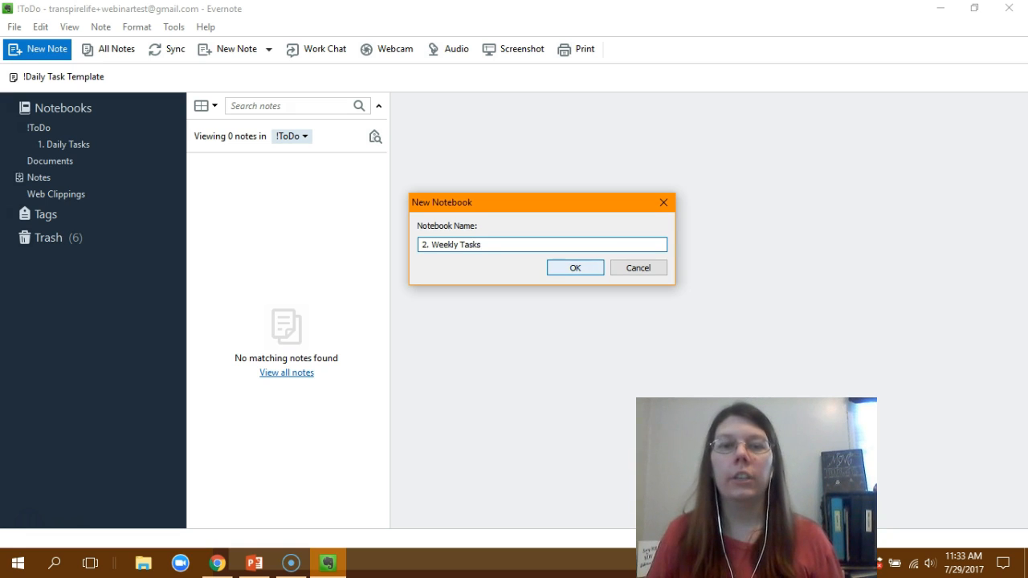
key("Return")
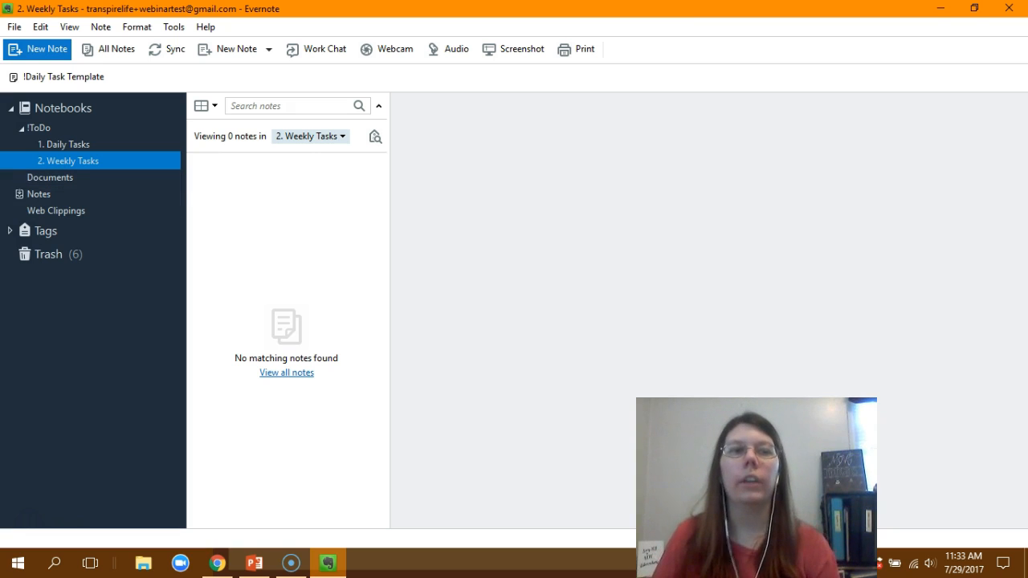
left_click(63, 144)
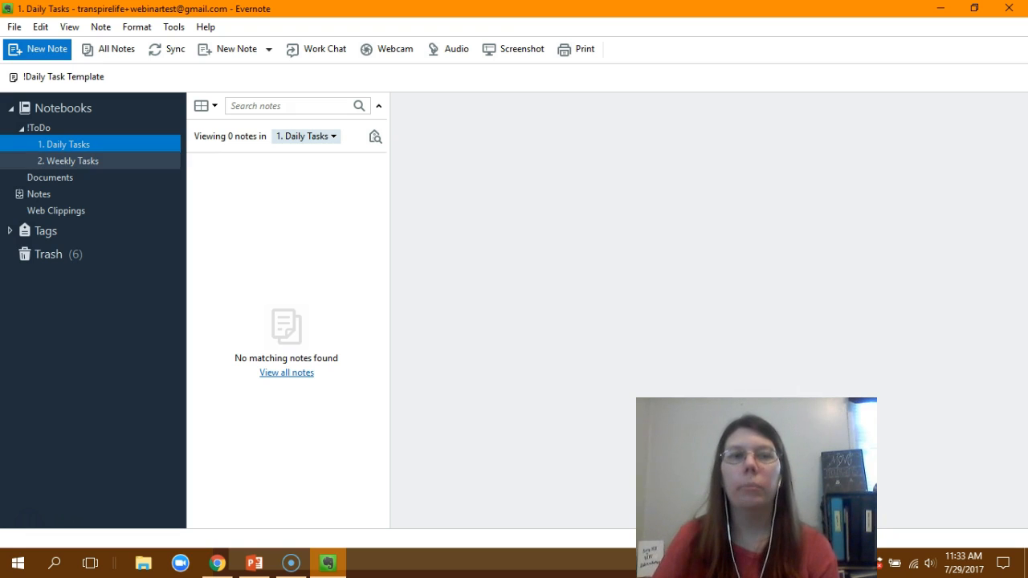
left_click(68, 161)
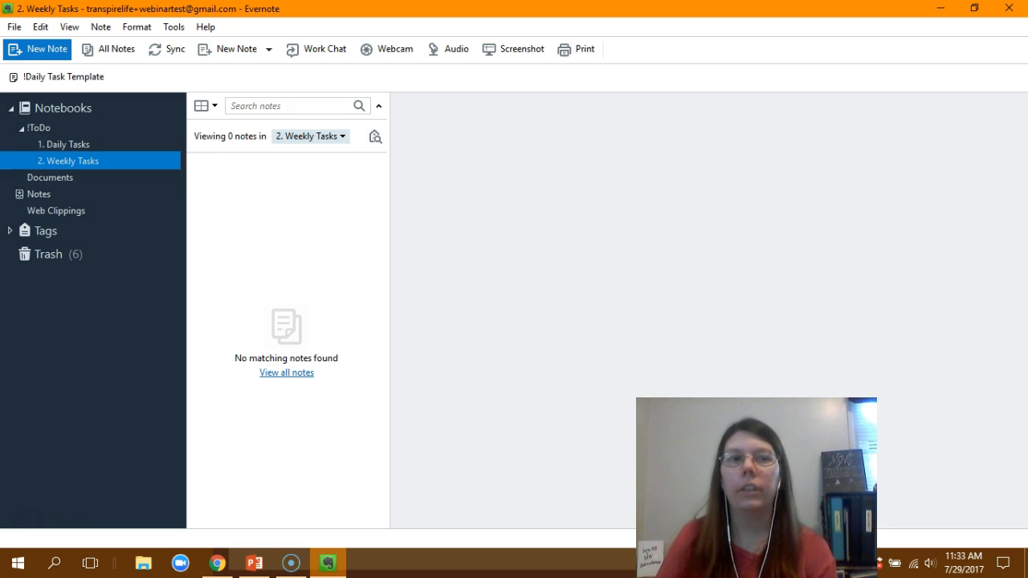
Create a third notebook named "3. MOnthly Tasks" inside the "!ToDo" stack
right_click(95, 161)
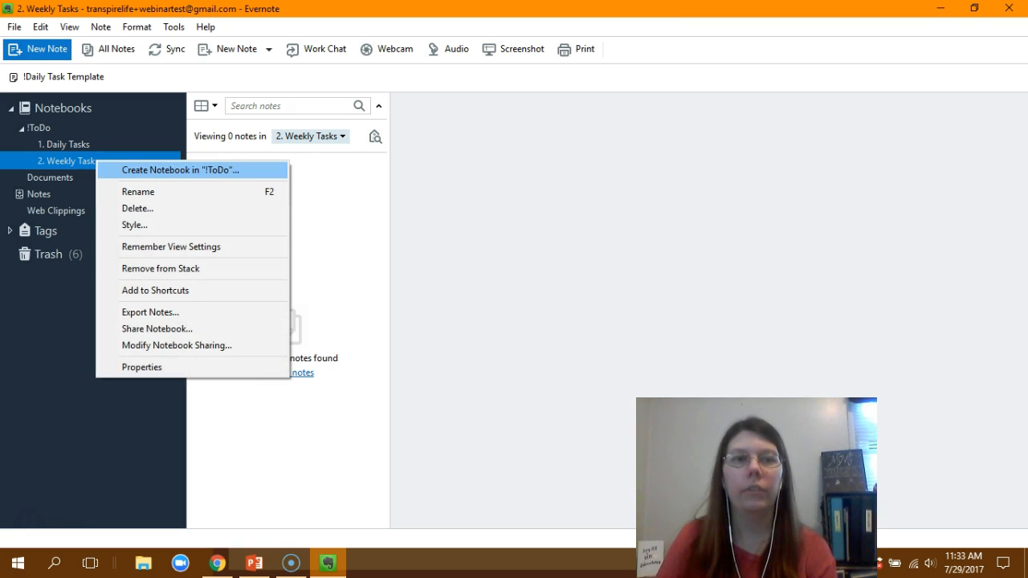
left_click(88, 128)
right_click(89, 128)
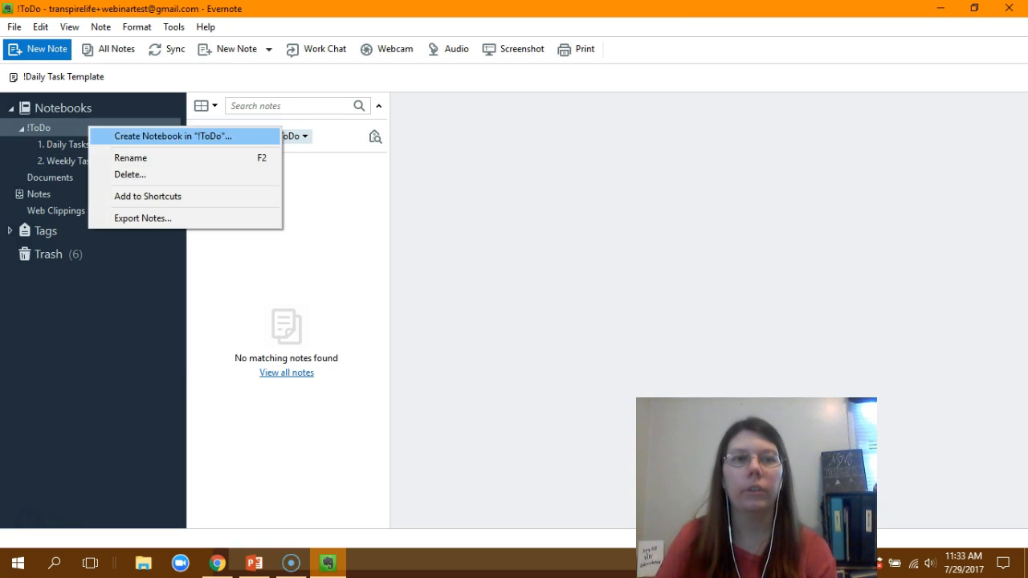
left_click(171, 137)
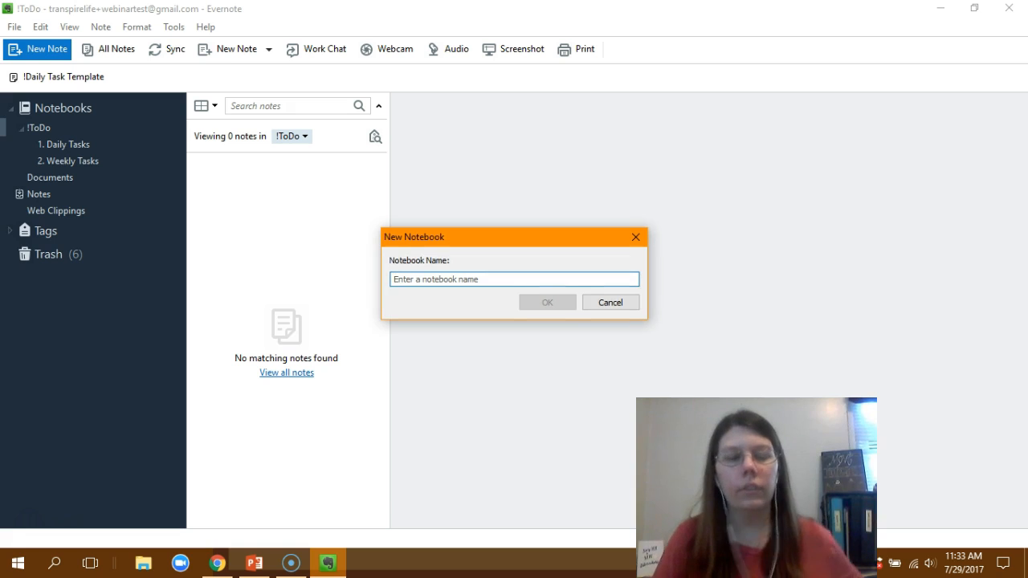
type("3. MOnthly Tasks")
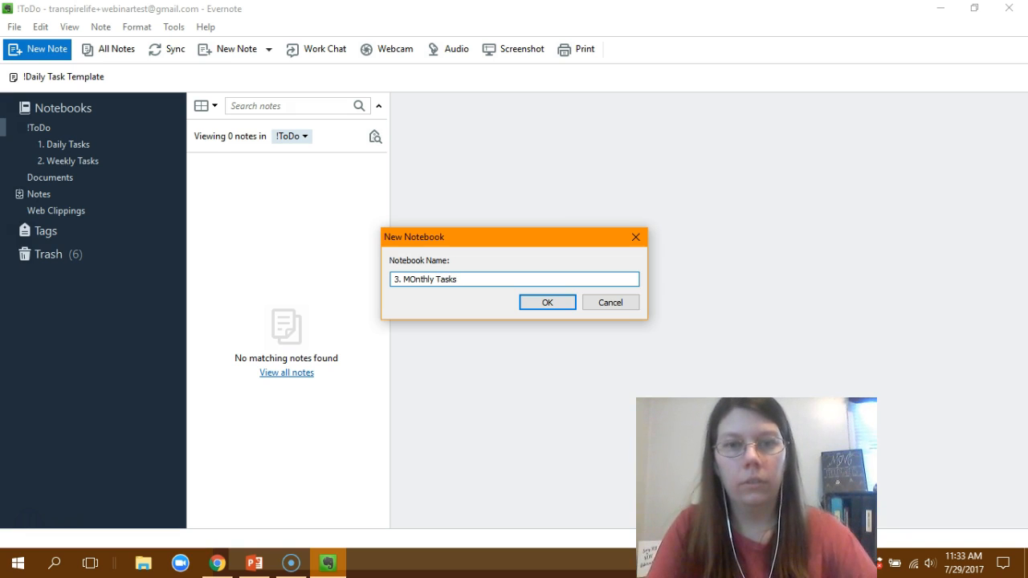
key("Return")
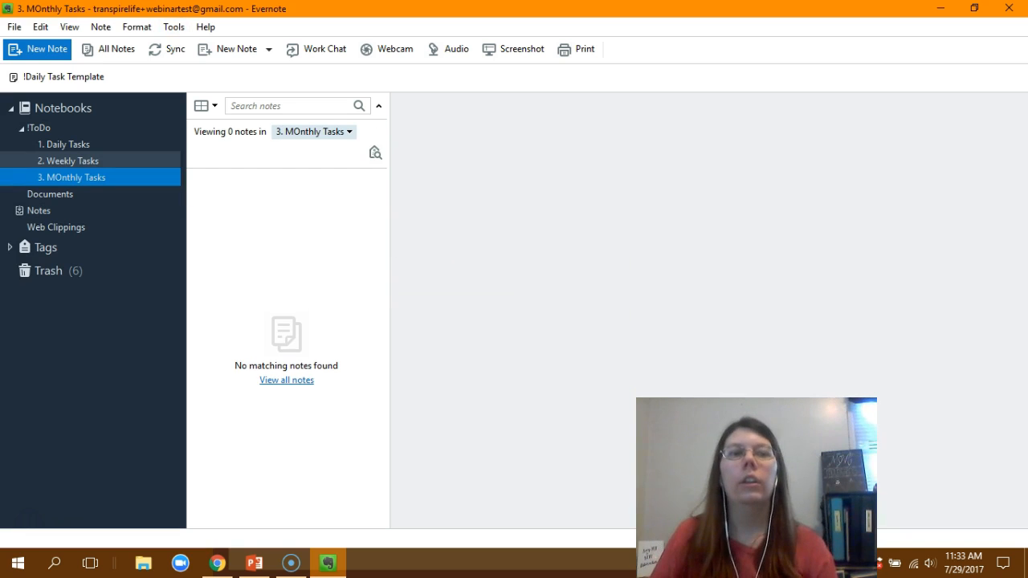
Look through the daily, weekly and monthly task notebooks in the "!ToDo" stack
left_click(73, 161)
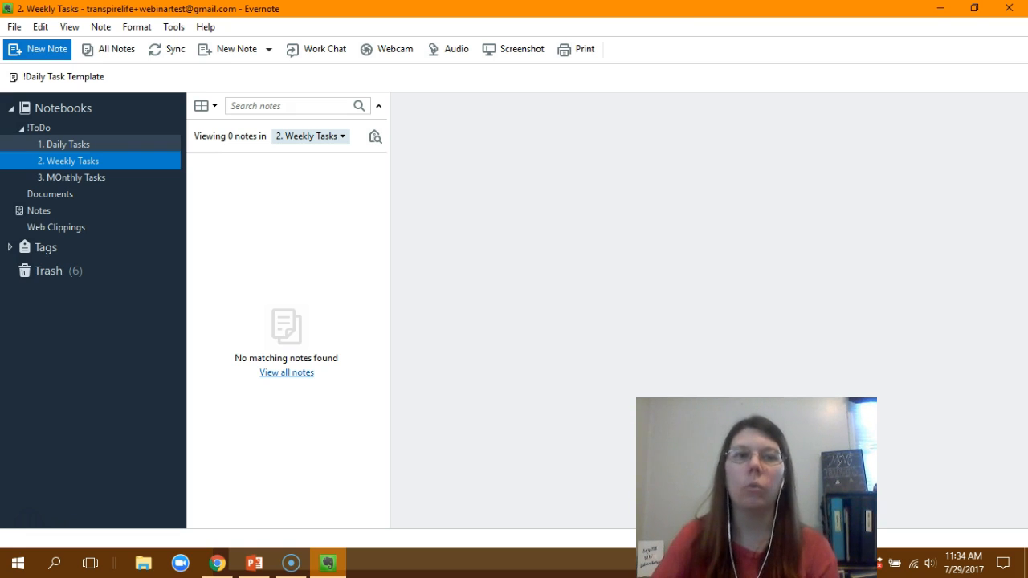
left_click(75, 178)
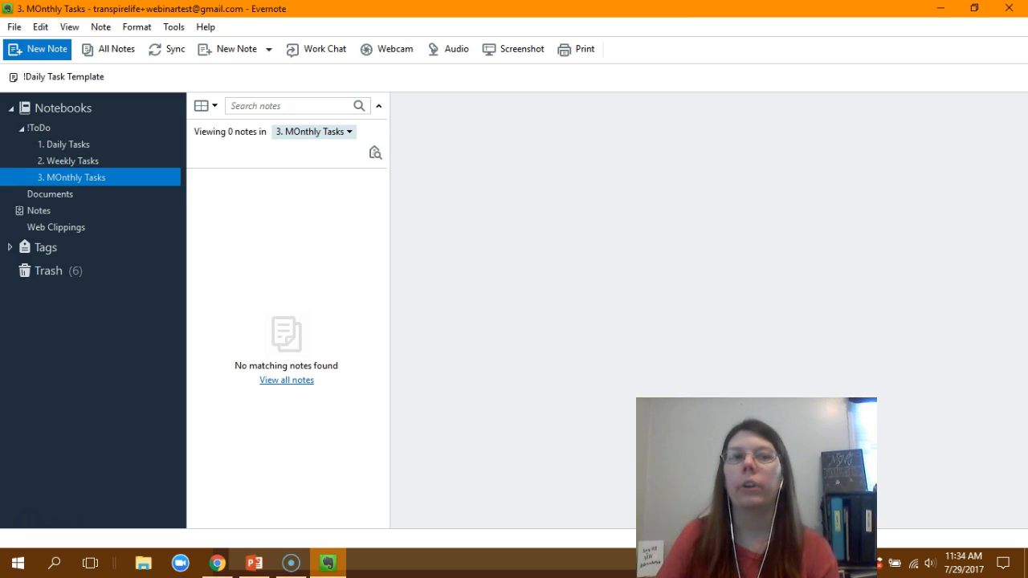
left_click(67, 145)
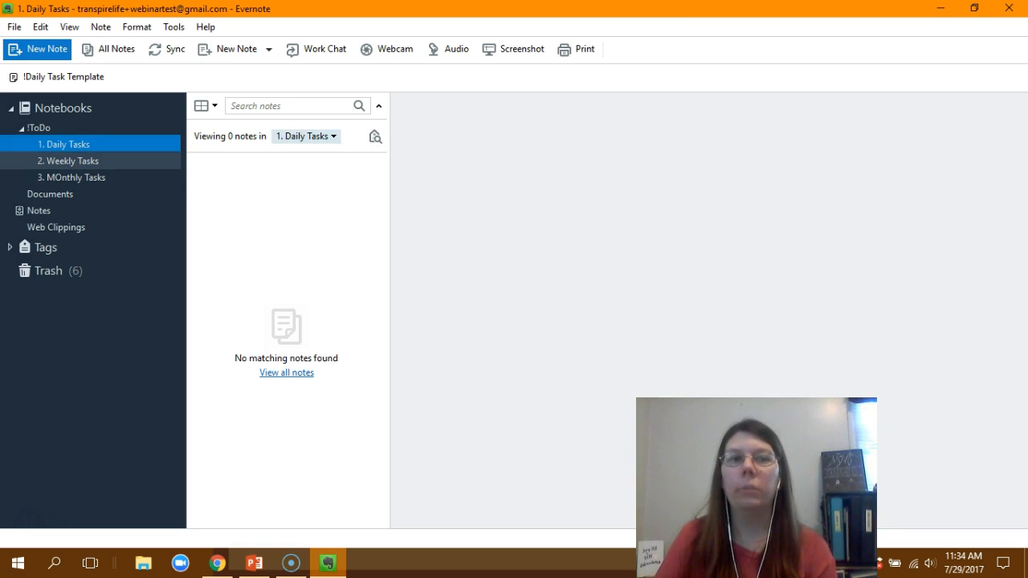
left_click(72, 162)
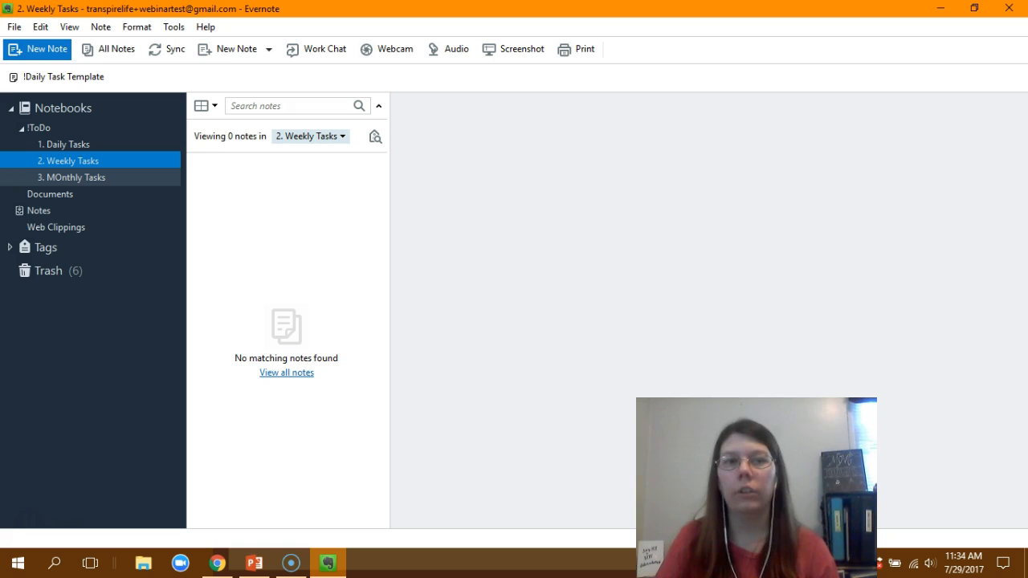
left_click(68, 145)
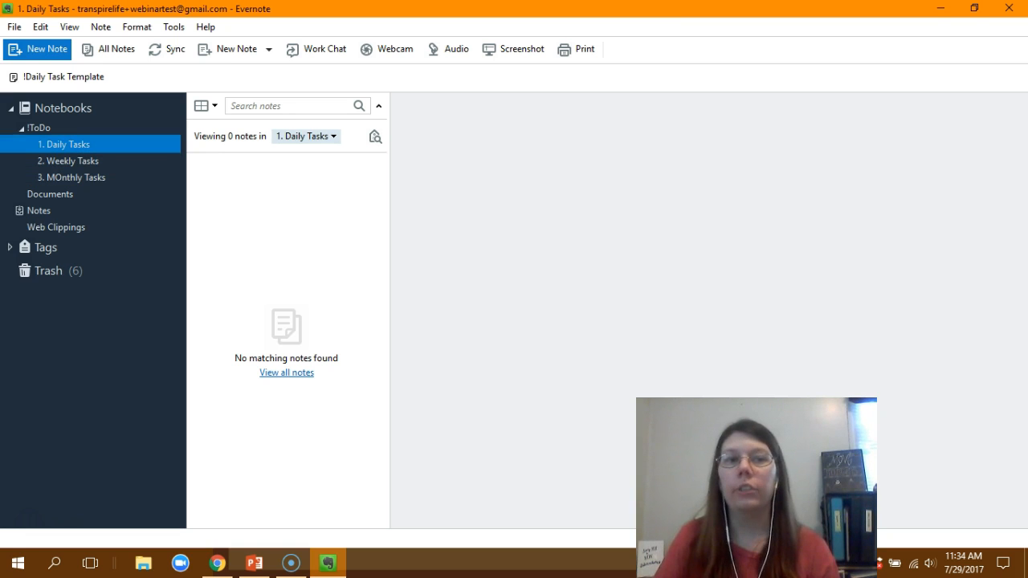
left_click(72, 162)
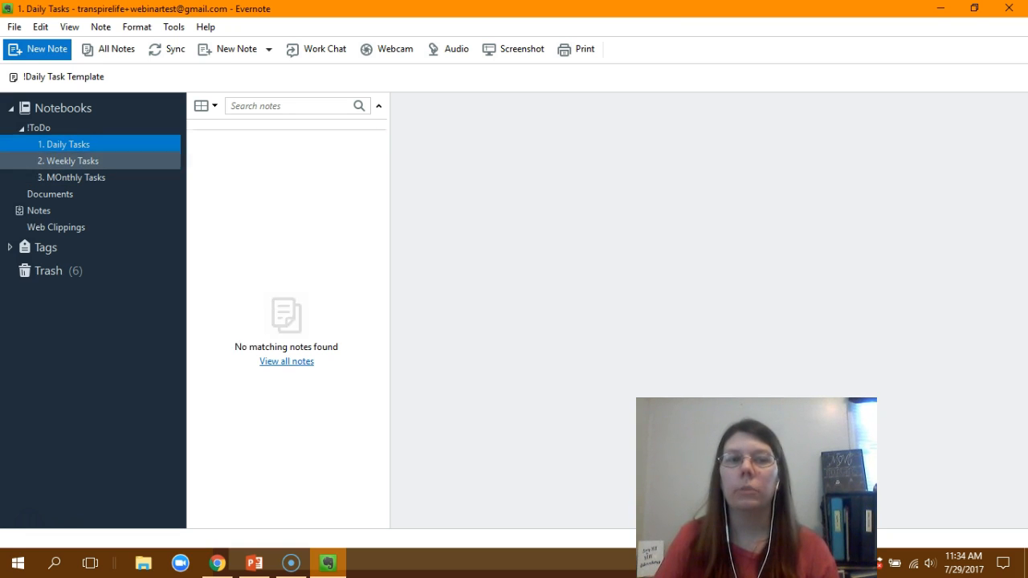
left_click(76, 178)
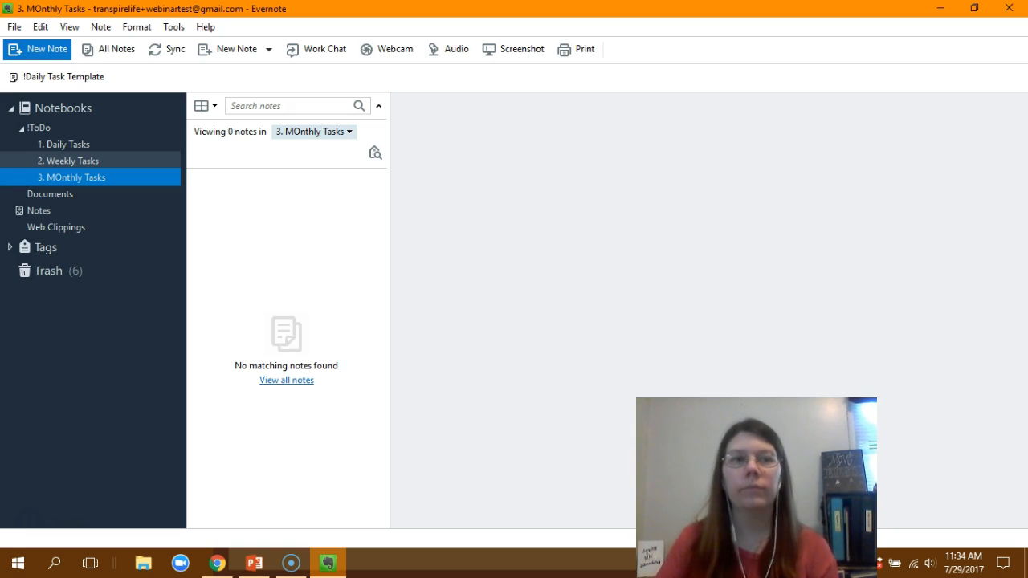
left_click(38, 128)
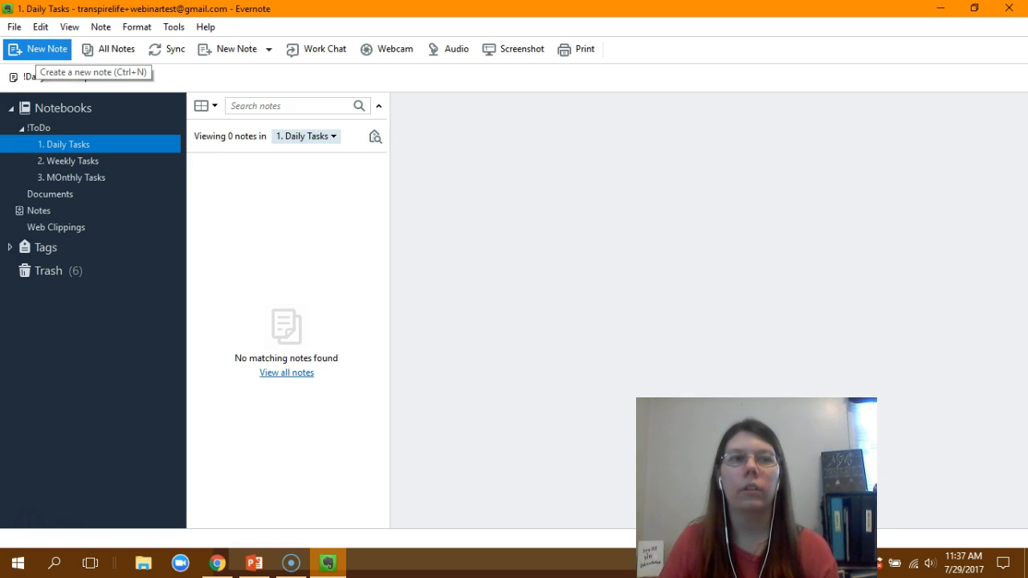
Create a new note in the "1. Daily Tasks" notebook and title it "Monday July 31st 2017"
left_click(36, 50)
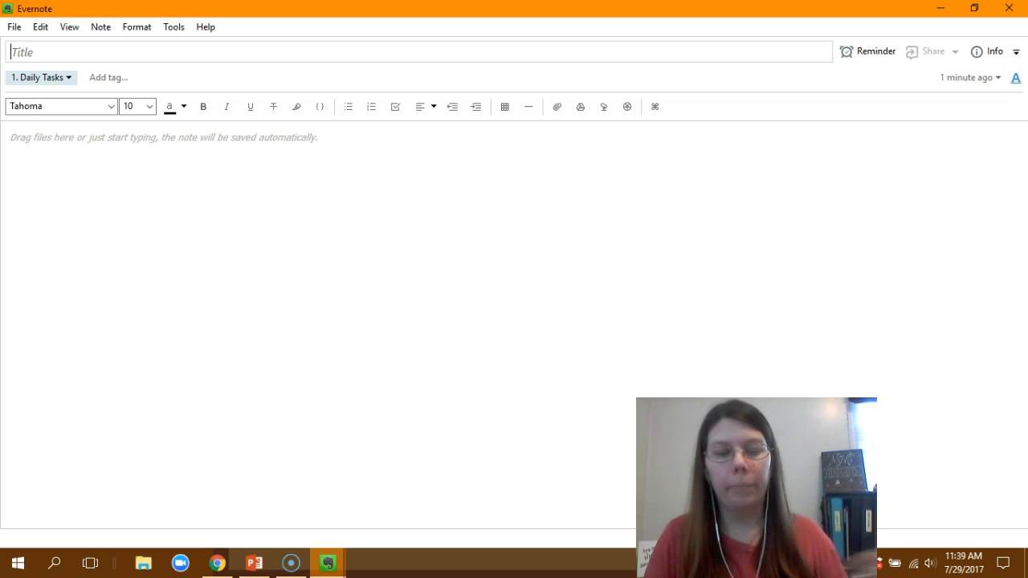
type("Sat")
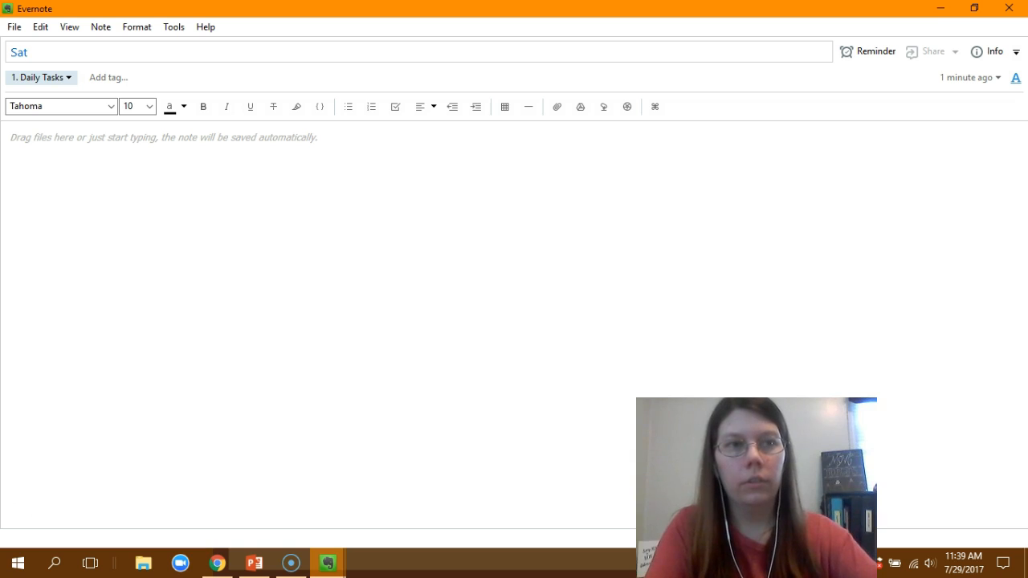
key("BackSpace")
key("BackSpace")
key("BackSpace")
type("Mo")
type("ay")
key("BackSpace")
key("BackSpace")
type("nday July")
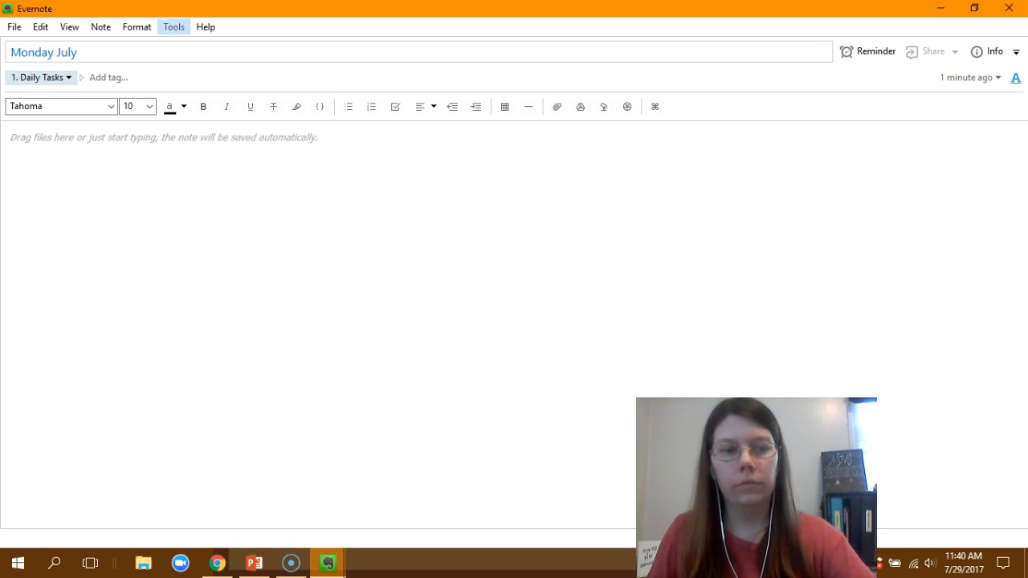
type("31s")
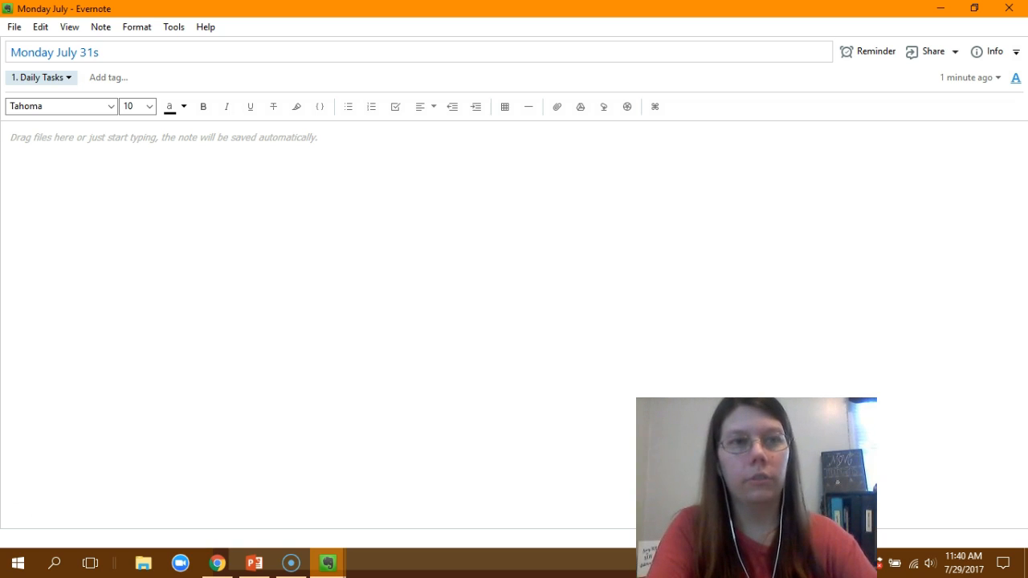
type("t")
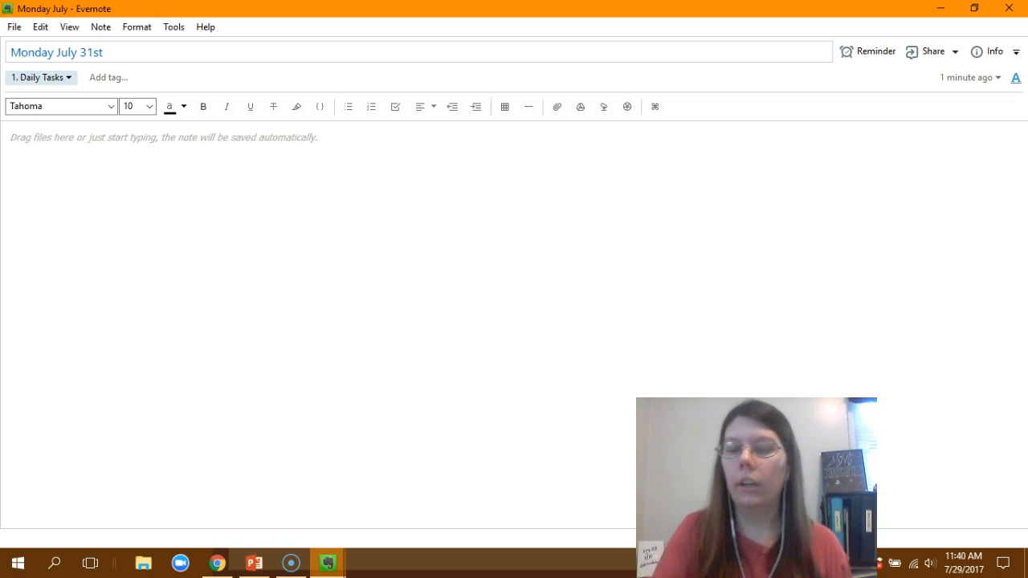
type(" 2017")
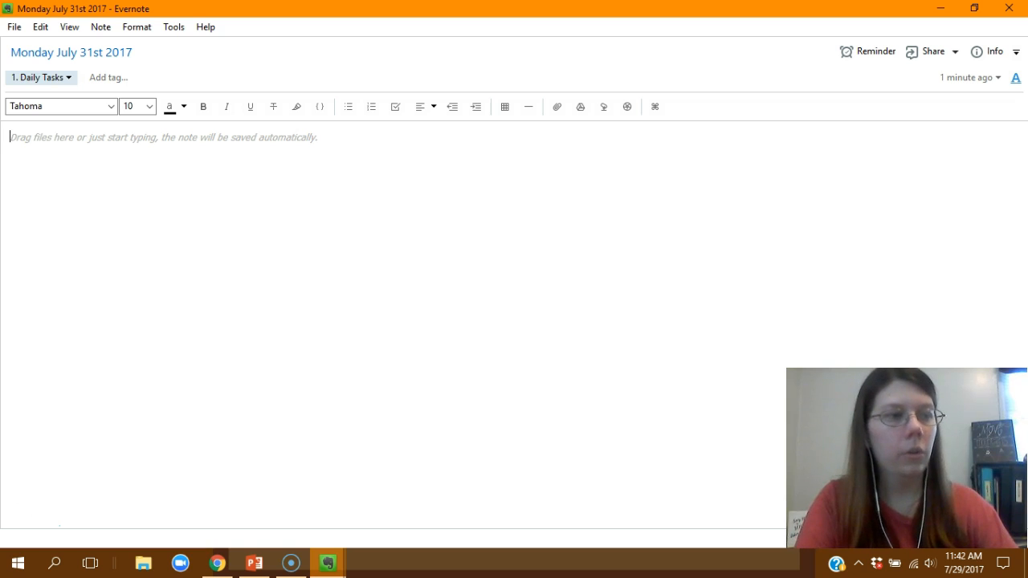
Enter "Daily recurring Social Media Tasks" as the first line of the note body
type("Da")
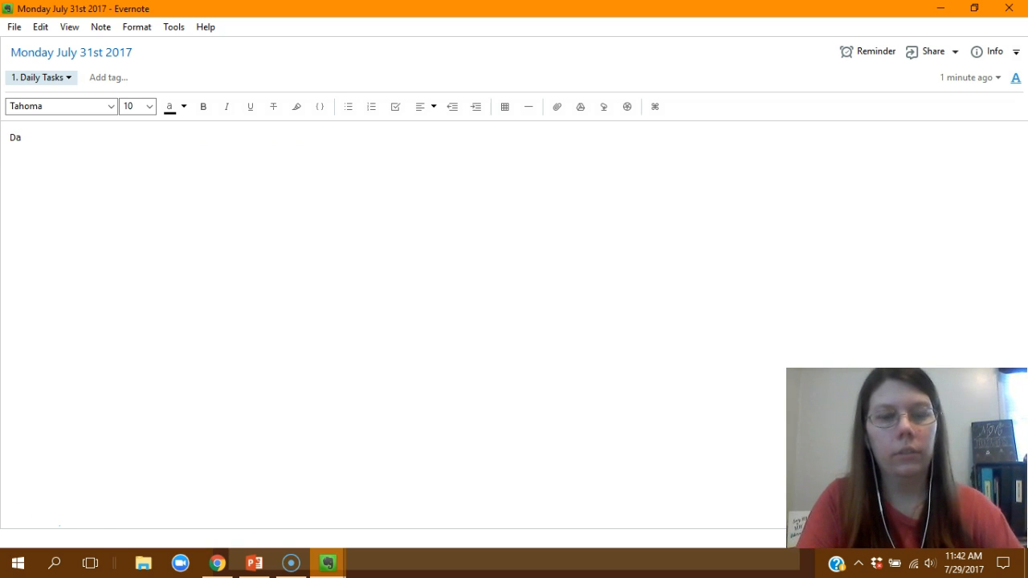
type("ily recurring")
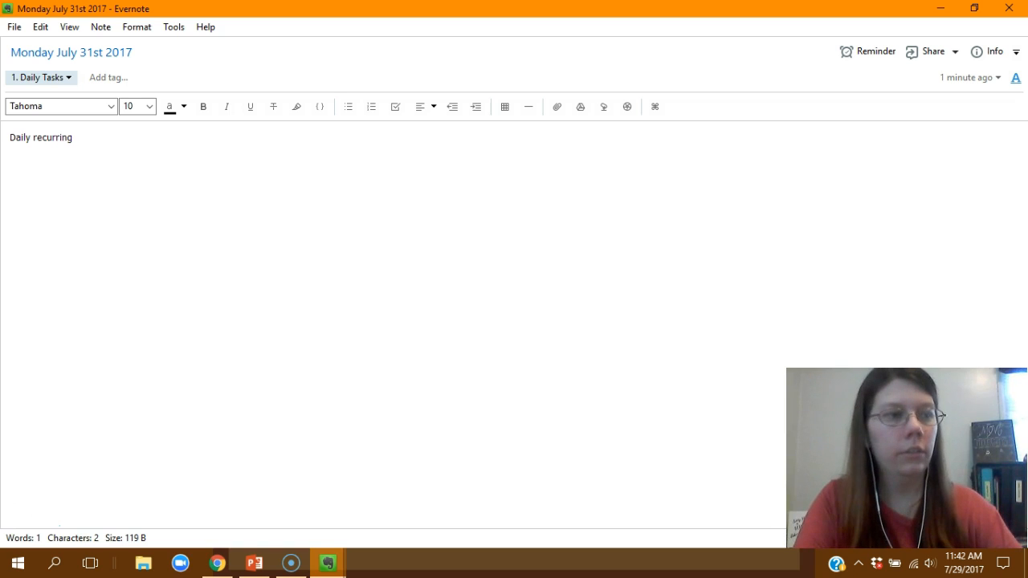
type(" Social Media TAsks")
key("BackSpace")
key("BackSpace")
key("BackSpace")
key("BackSpace")
type("asks")
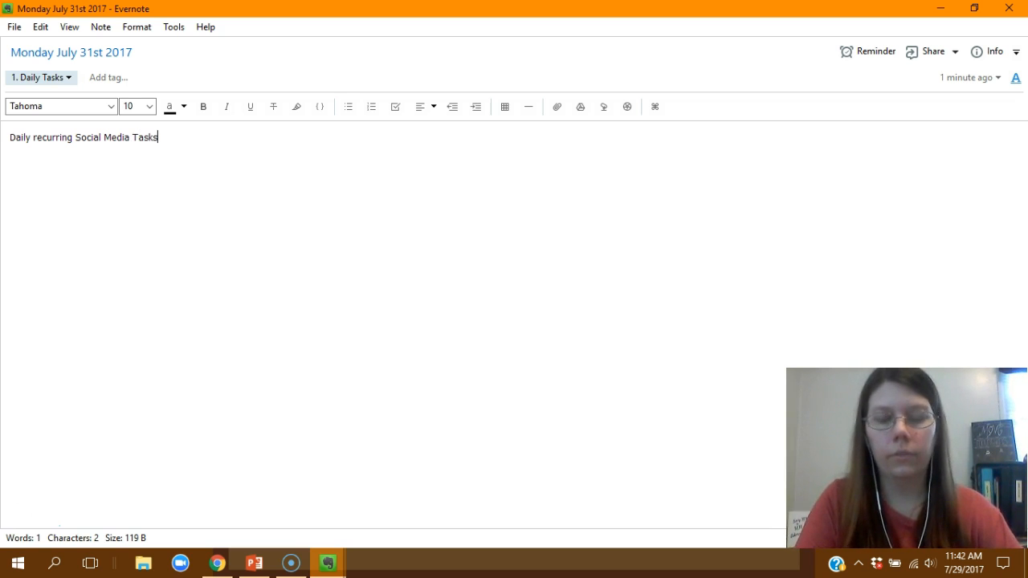
Add a checkbox item reading "Post 3x day in Facebook groups" below the "Daily recurring Social Media Tasks" line, correcting its typos
key("Return")
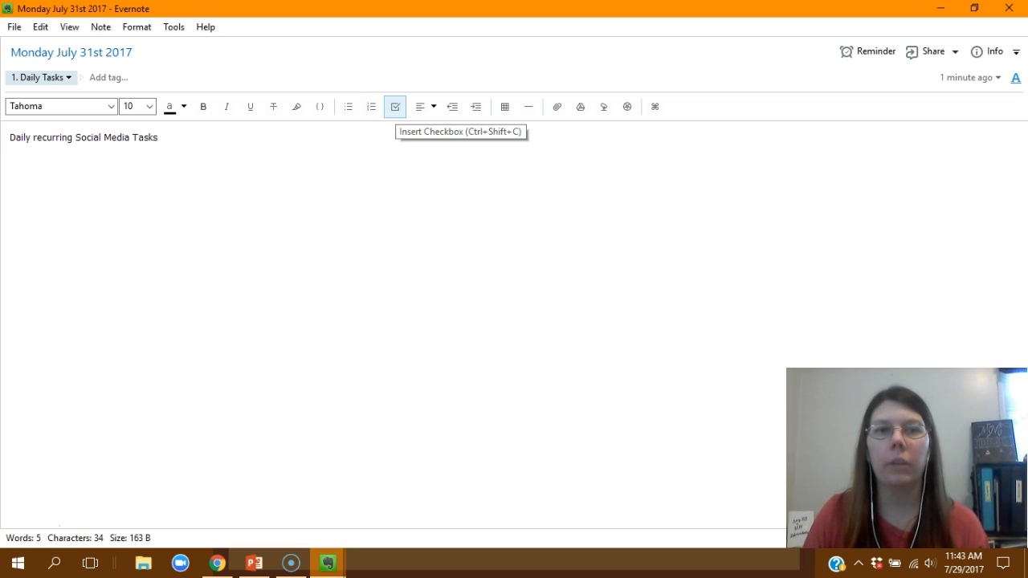
left_click(395, 106)
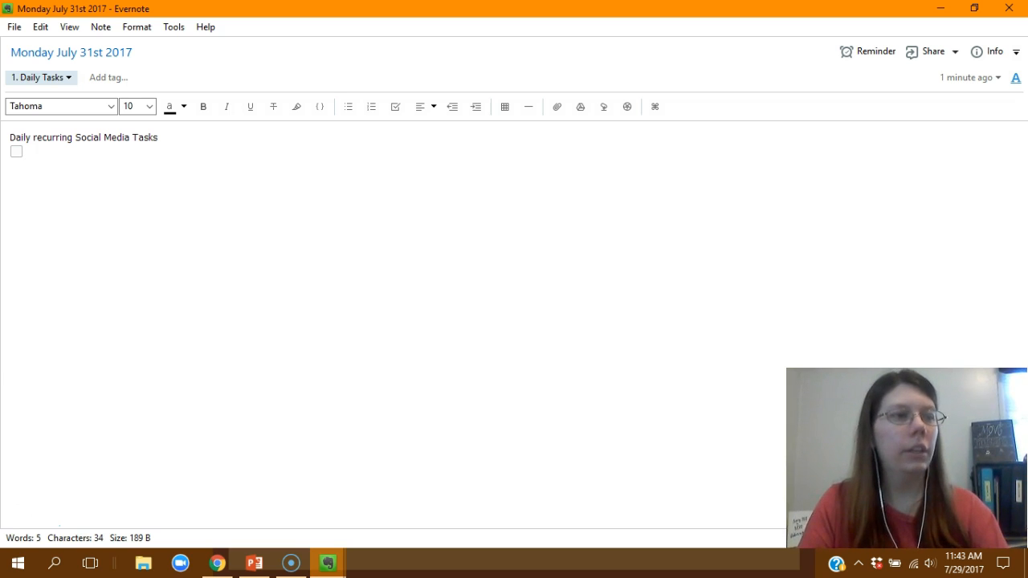
type("POst 3x dauy ")
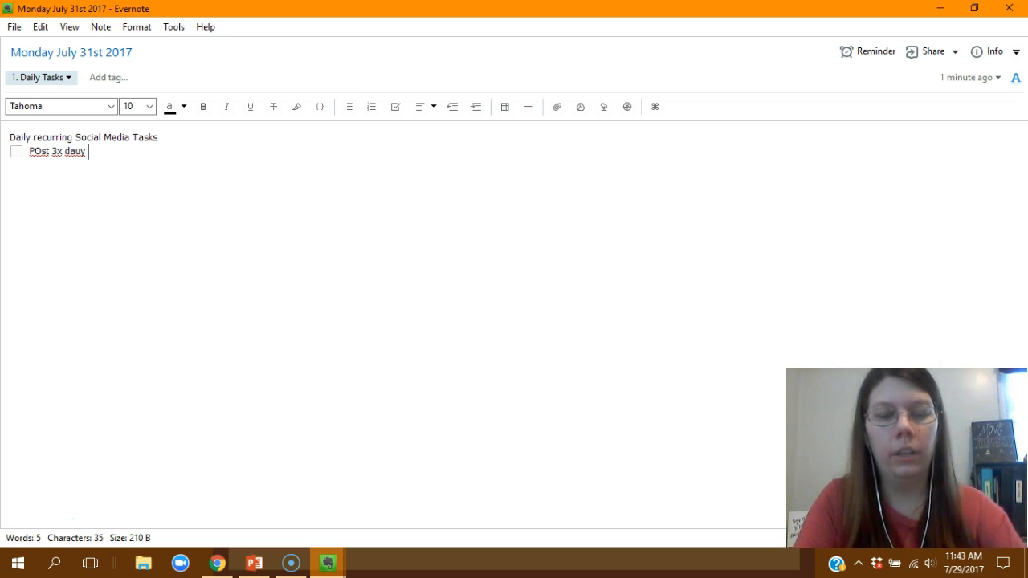
type("in fa")
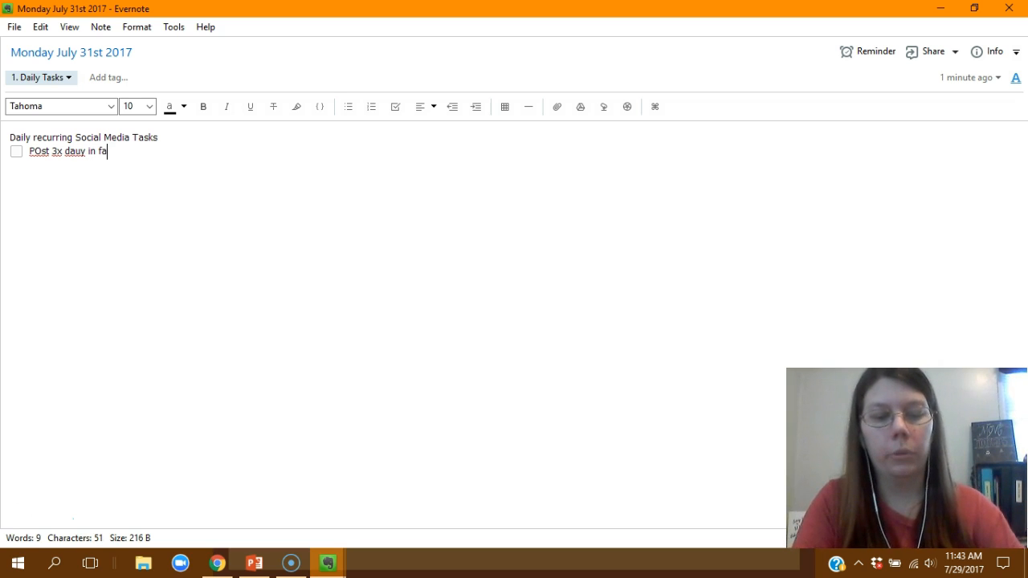
type("cbook grups")
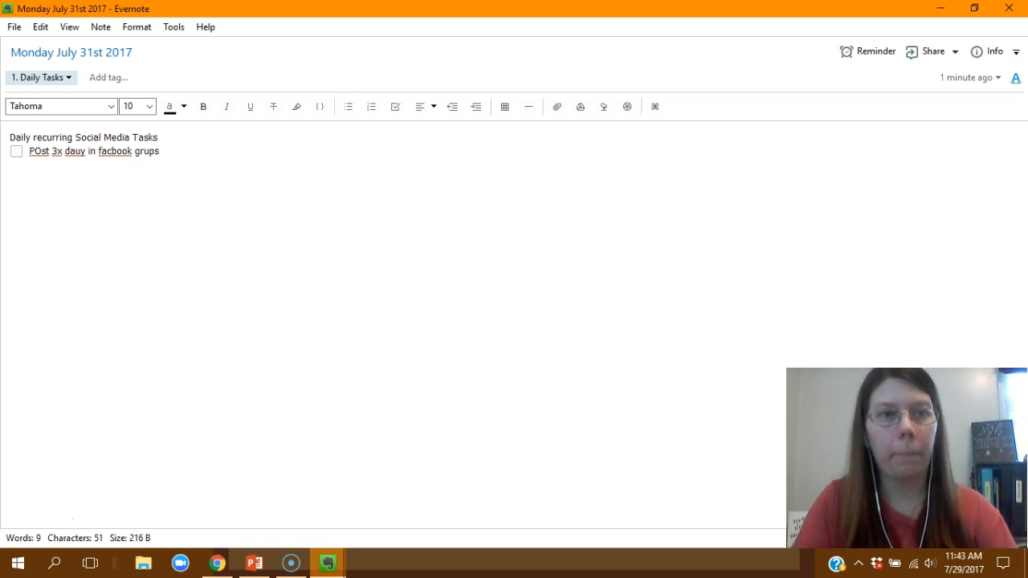
left_click(112, 151)
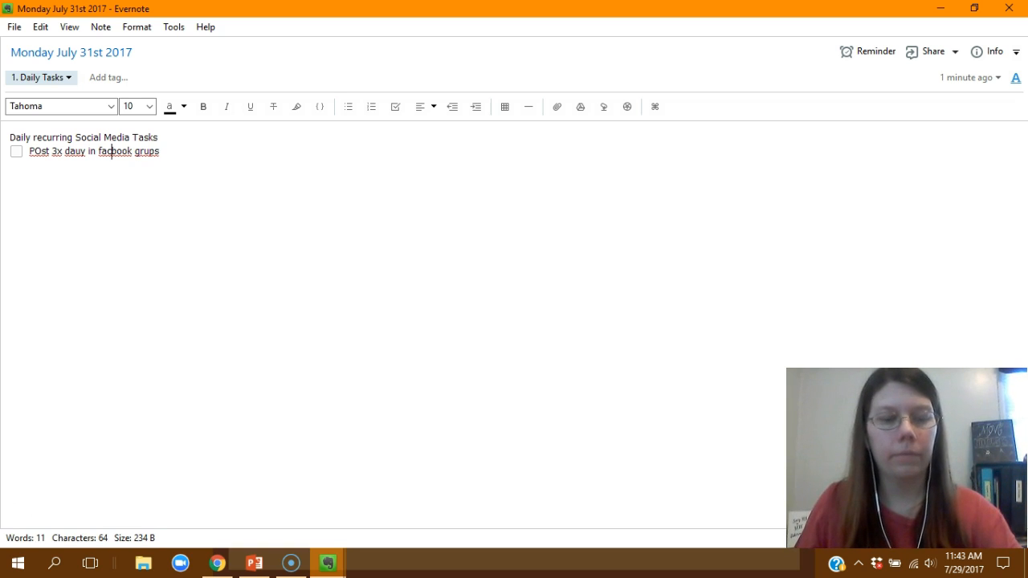
type("e")
left_click(149, 151)
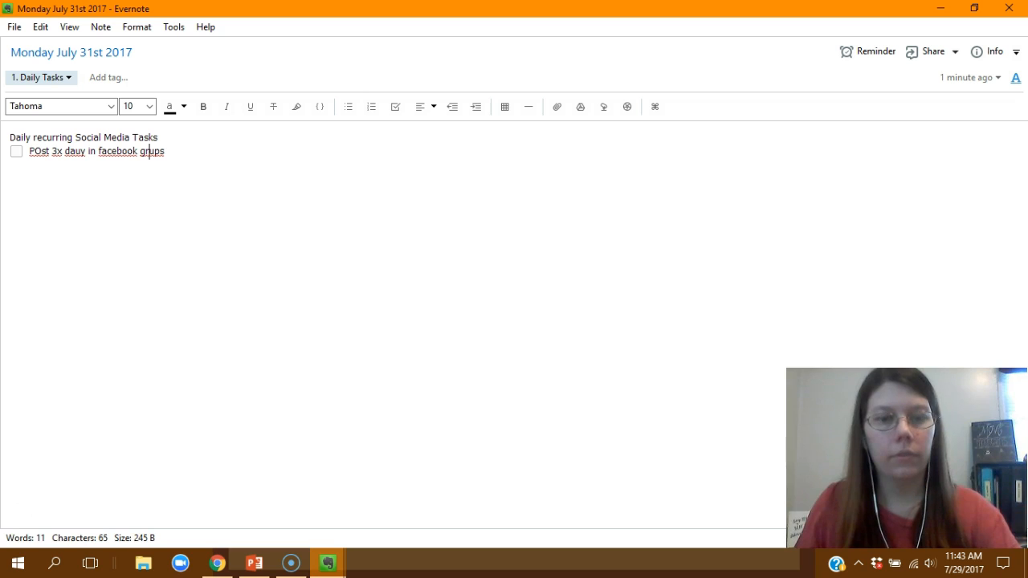
type("o")
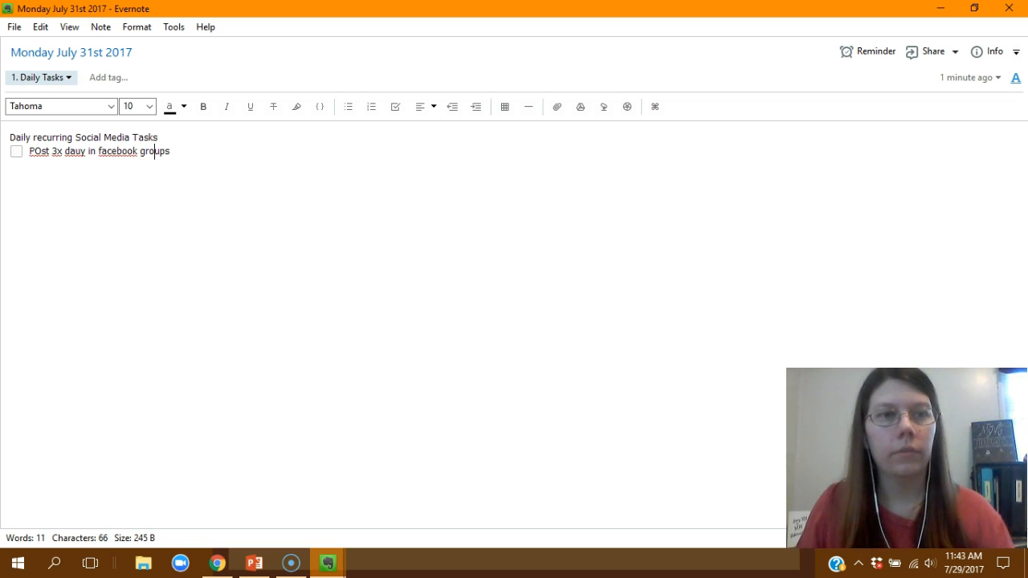
key("BackSpace")
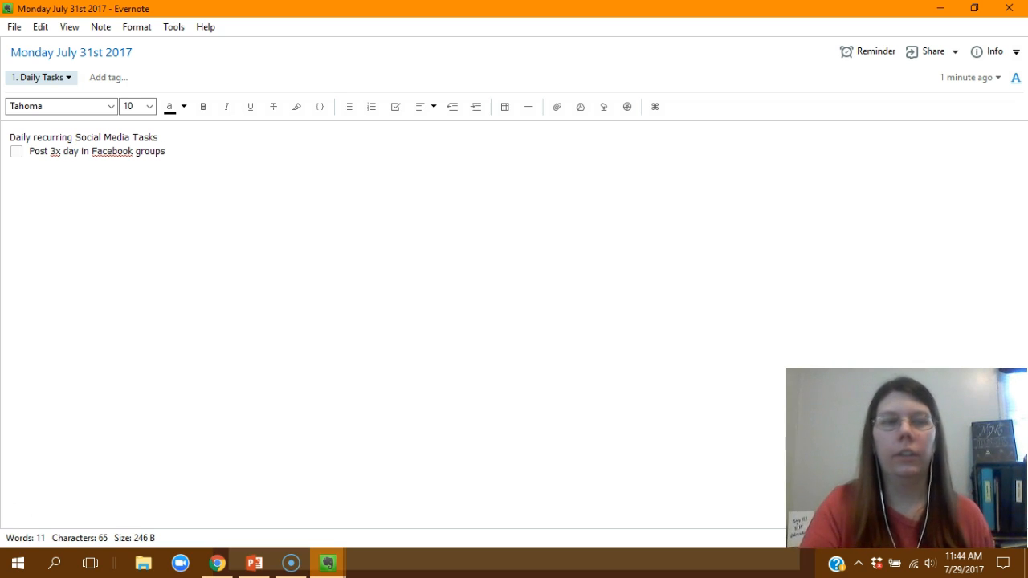
Add a second checkbox item reading "Engague in group comments" below the Facebook groups item, adjusting the spelling of its first word
key("Return")
key("BackSpace")
key("BackSpace")
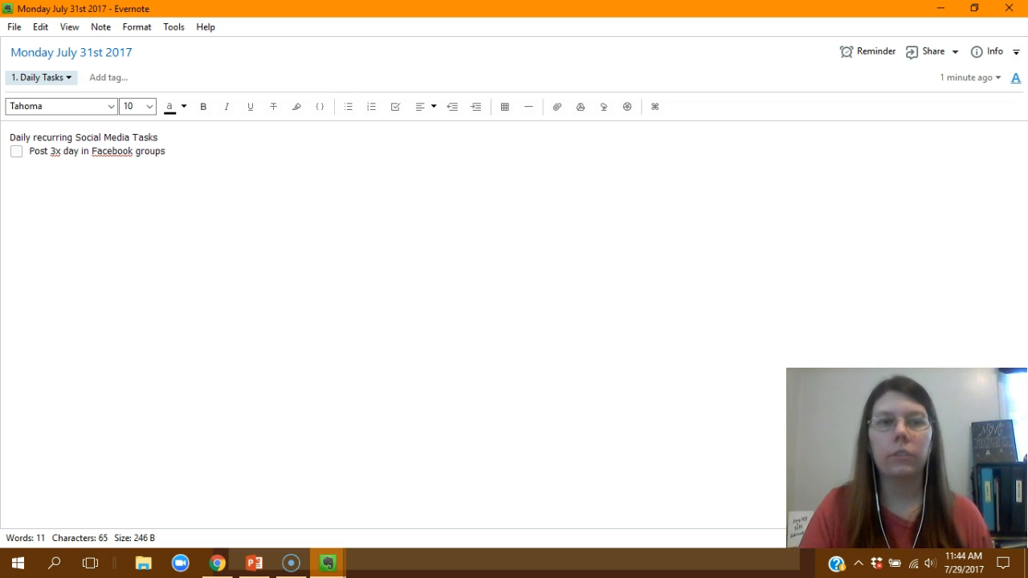
key("Return")
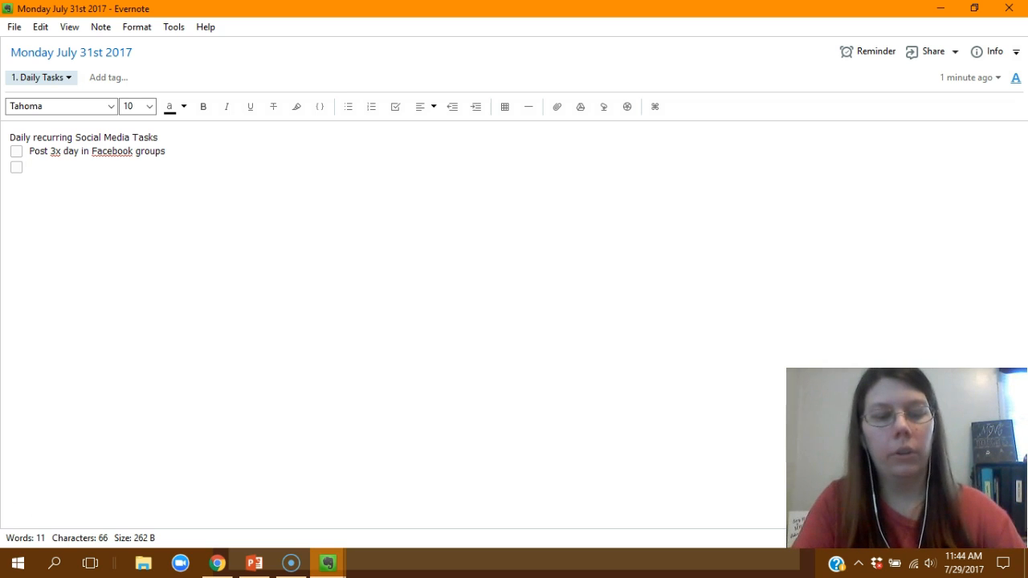
type("Engaga")
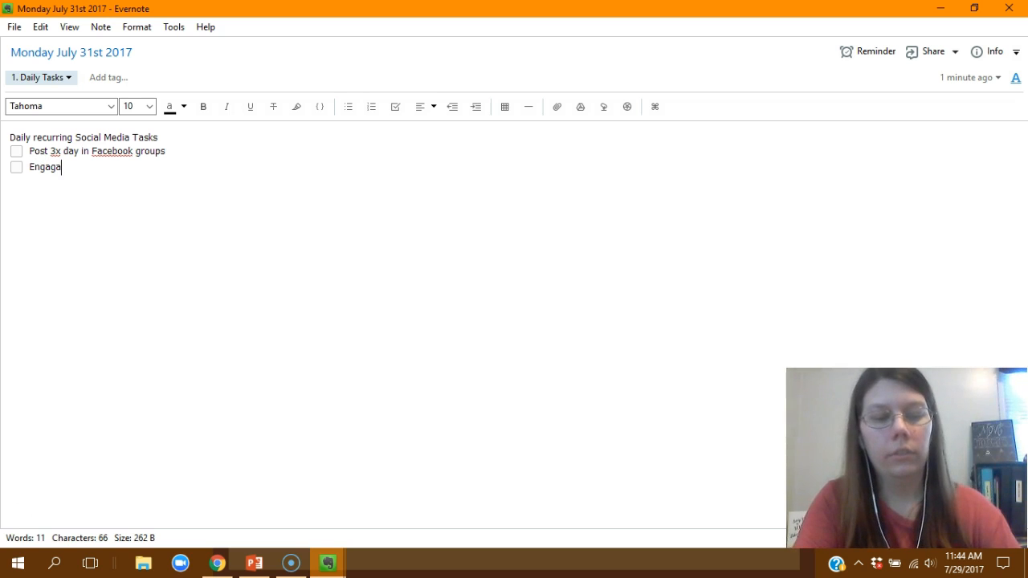
type("e in group")
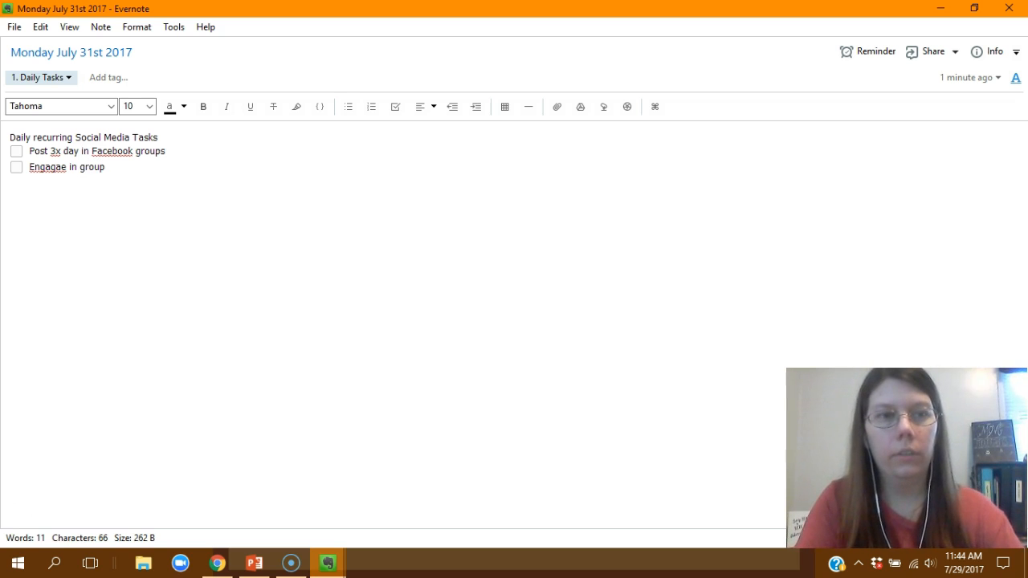
type(" comments")
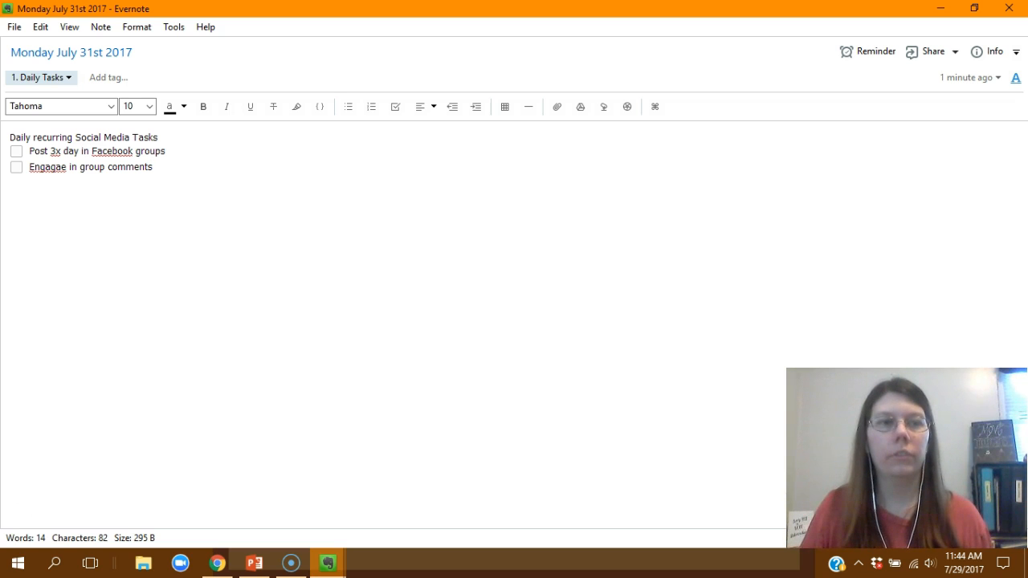
left_click(62, 167)
key("BackSpace")
type("u")
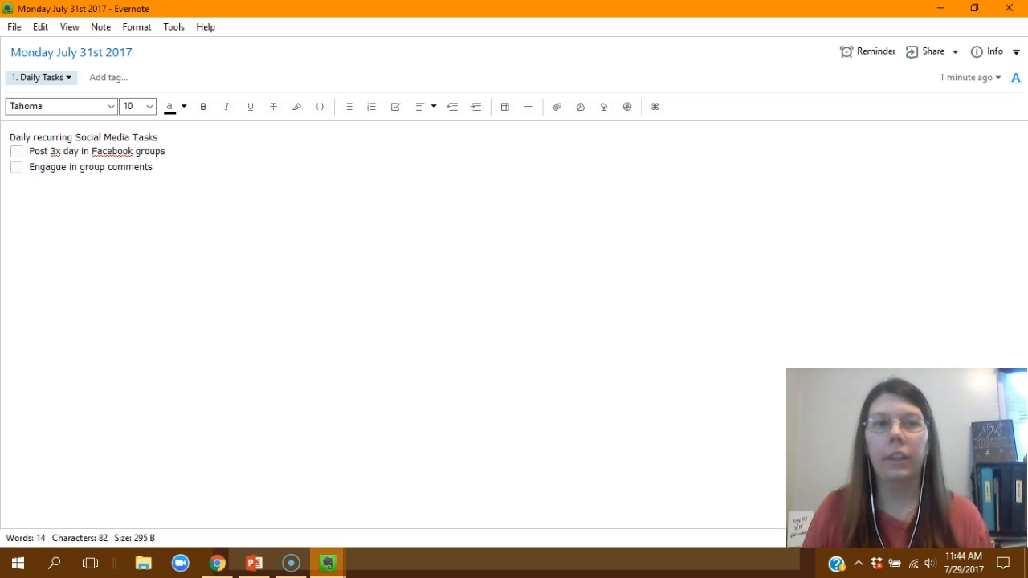
Make the "Daily recurring Social Media Tasks" heading line bold
left_click_drag(158, 137, 10, 137)
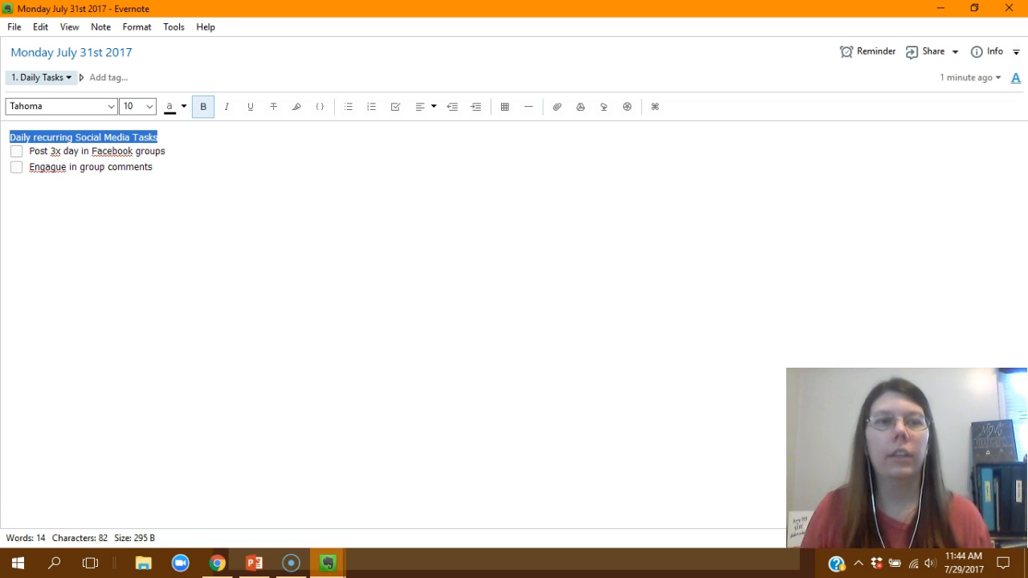
left_click(203, 106)
left_click(153, 166)
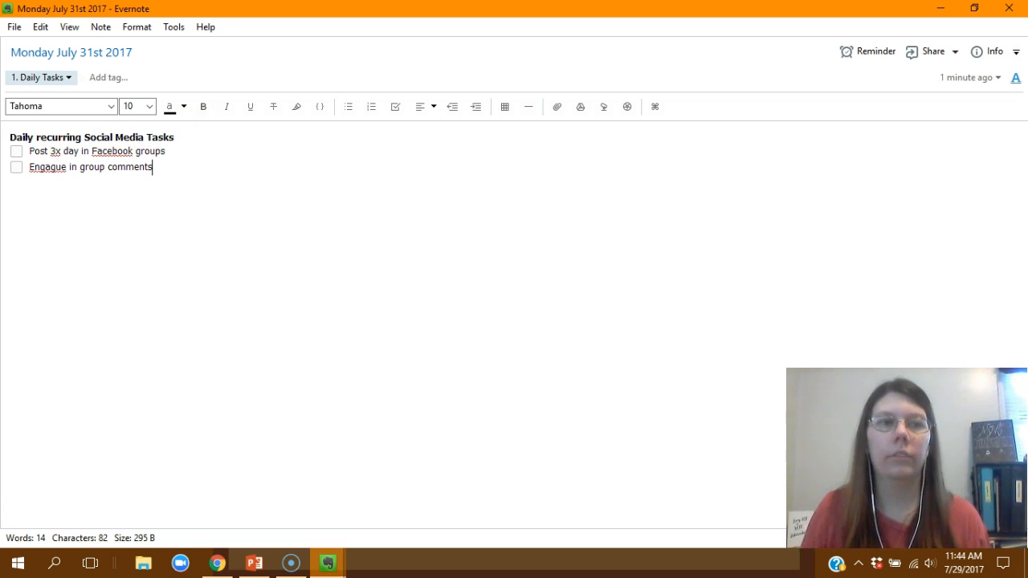
End the social media checklist and, after two blank lines, enter the line "Goal : Write Blog Post", correcting its typo
key("Return")
key("Return")
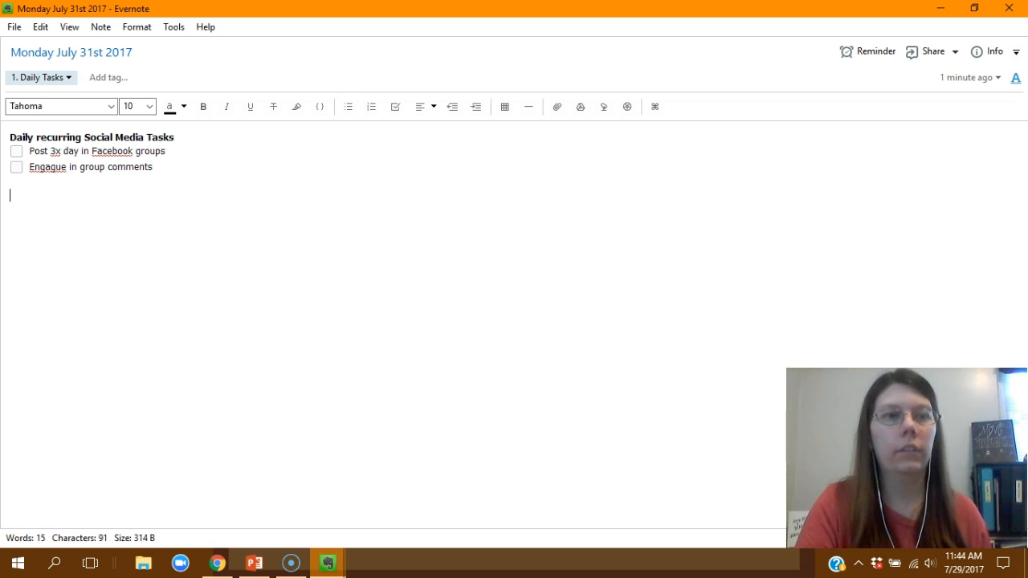
key("Return")
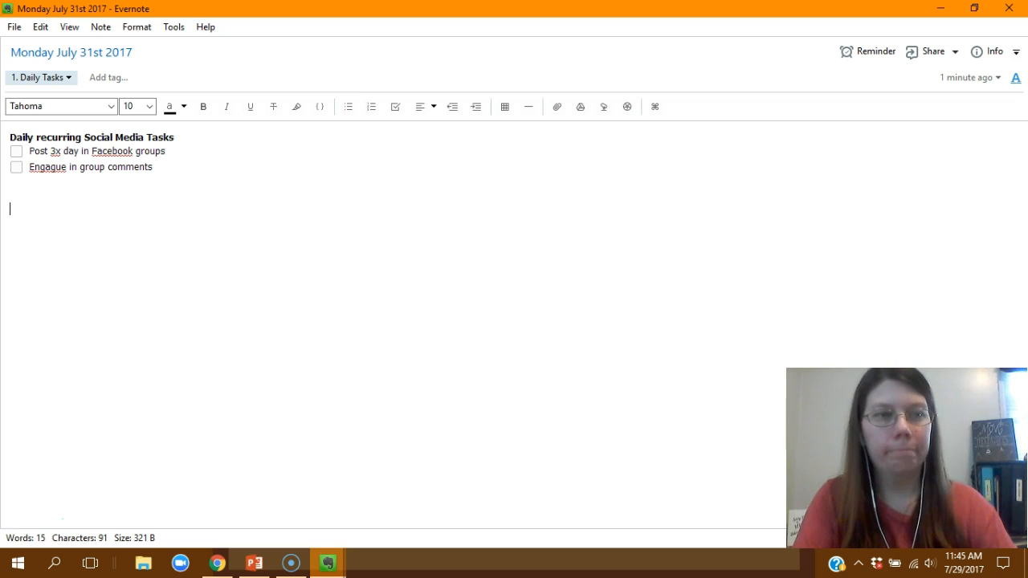
type("Goal : Write ")
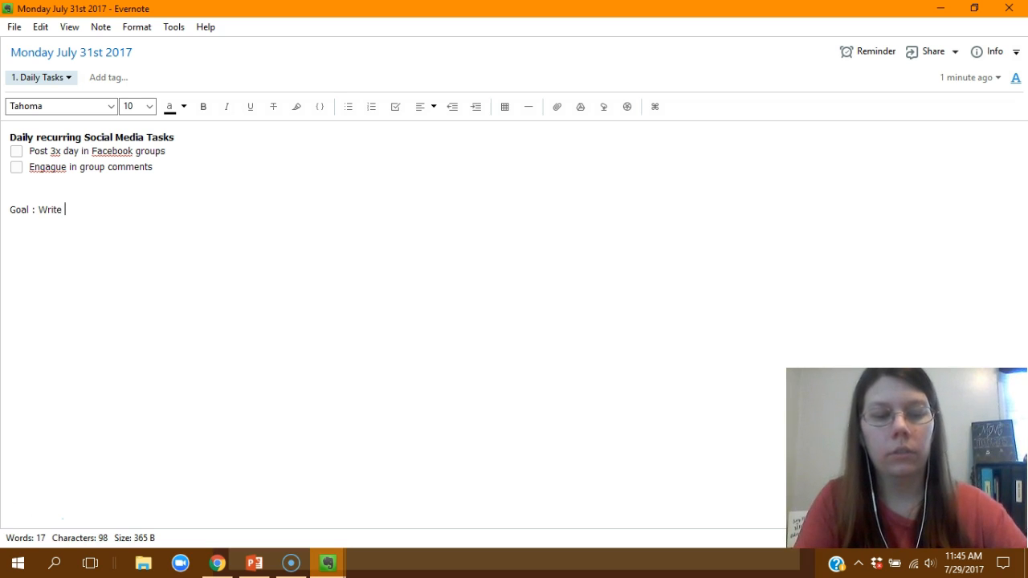
type("log Post")
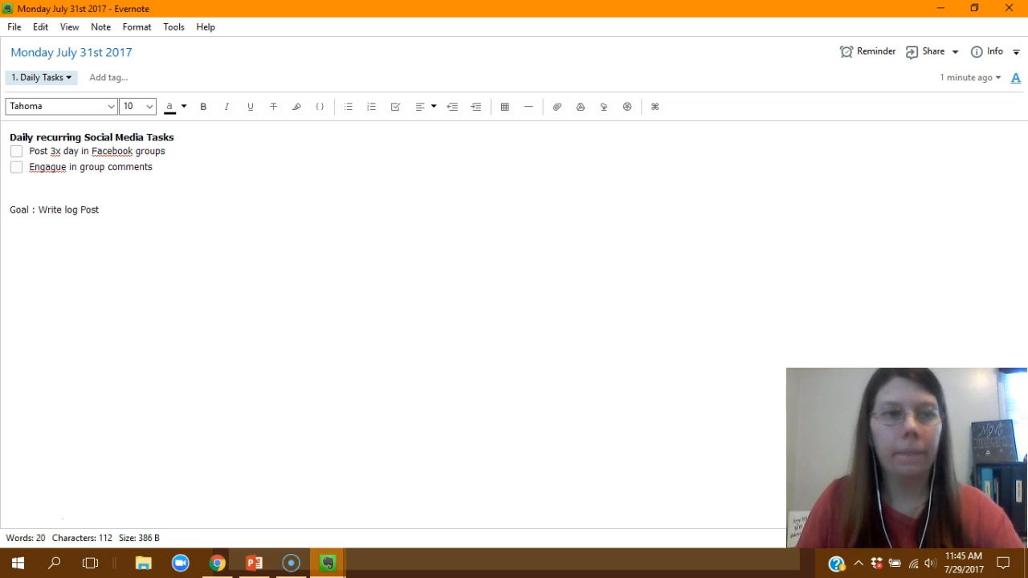
type("B")
left_click(105, 210)
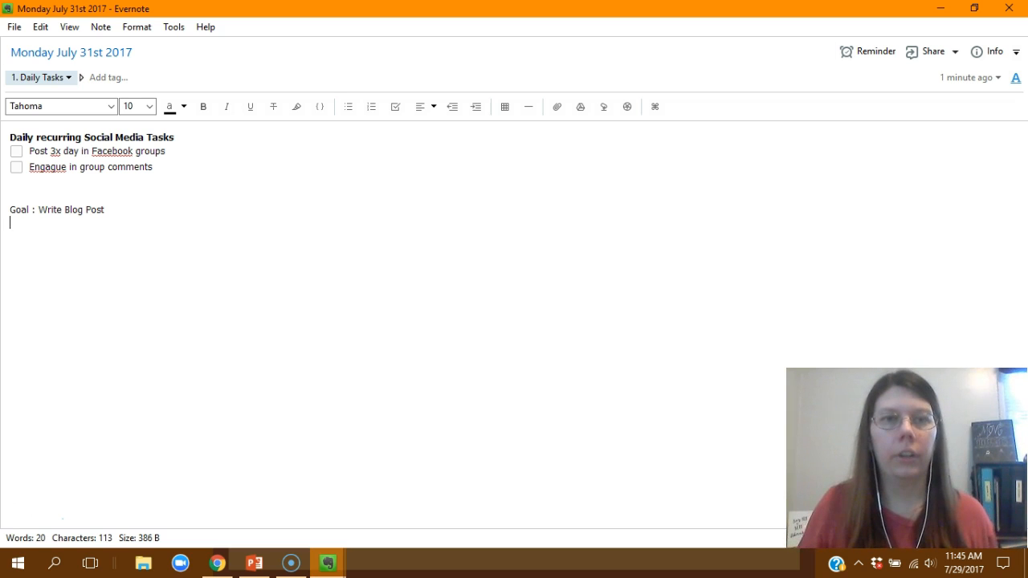
Add two checkbox items below the goal line, reading "get inspiration" and "Write an outline"
left_click(395, 107)
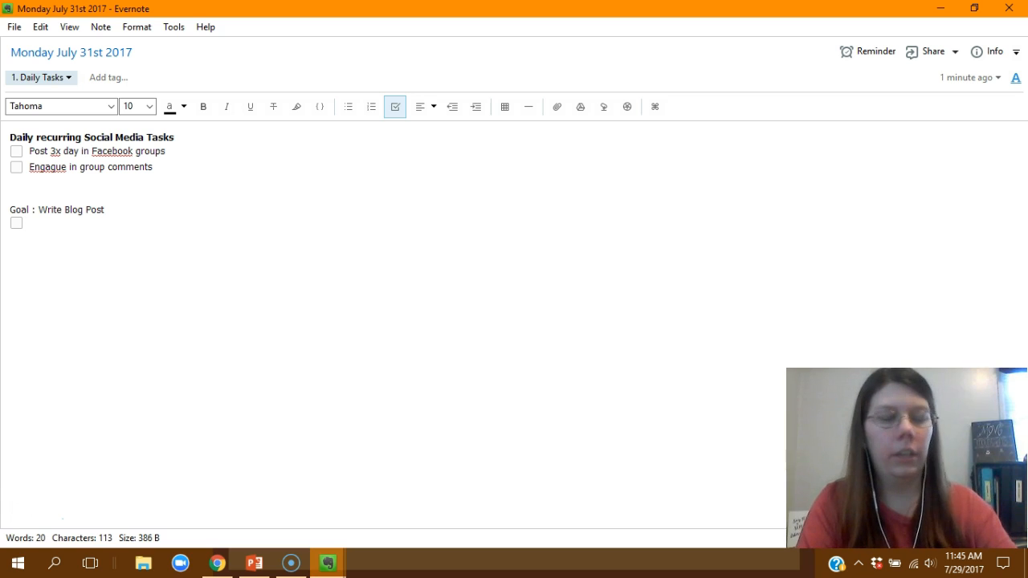
type("ge")
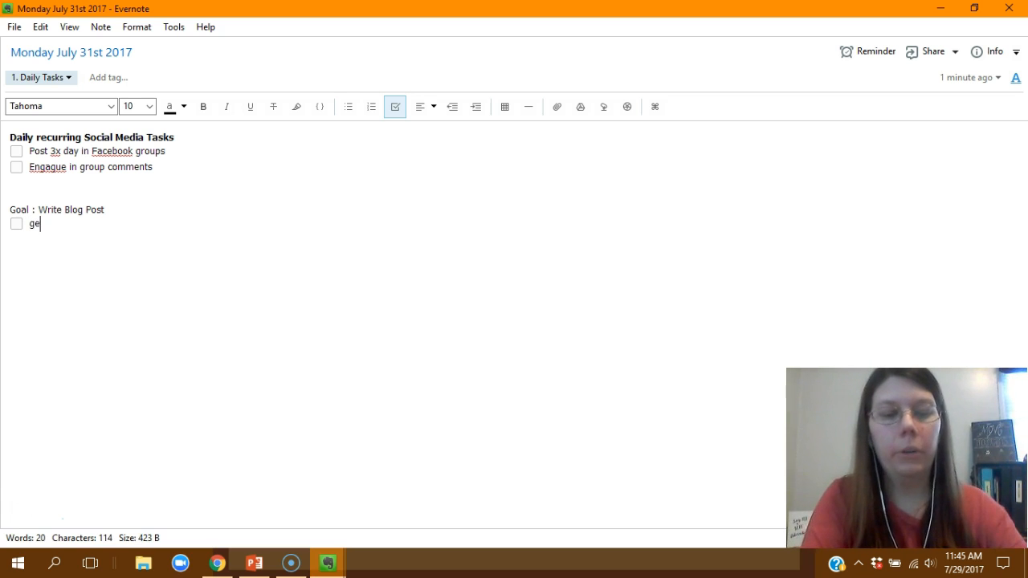
type("t insp")
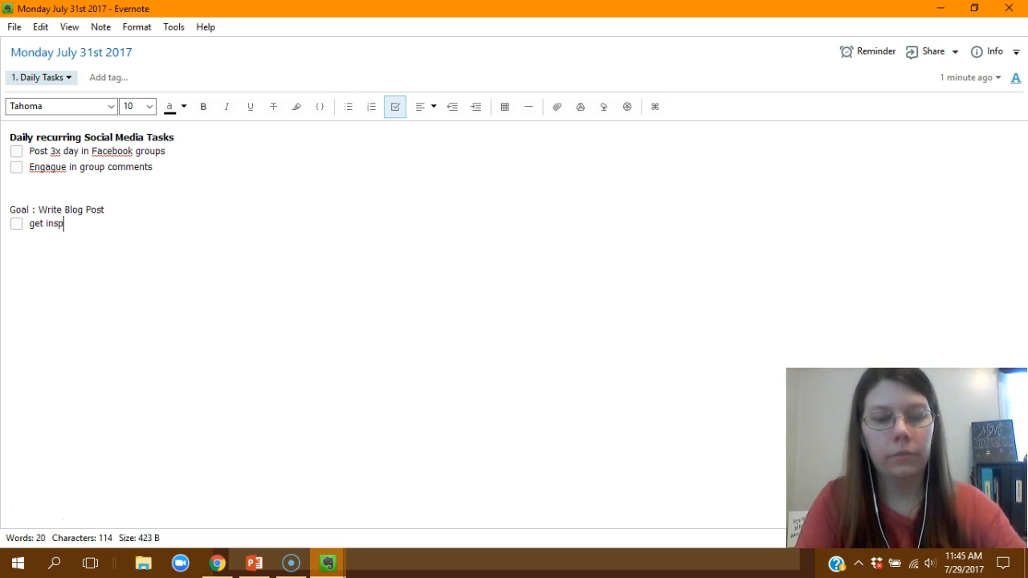
type("iration")
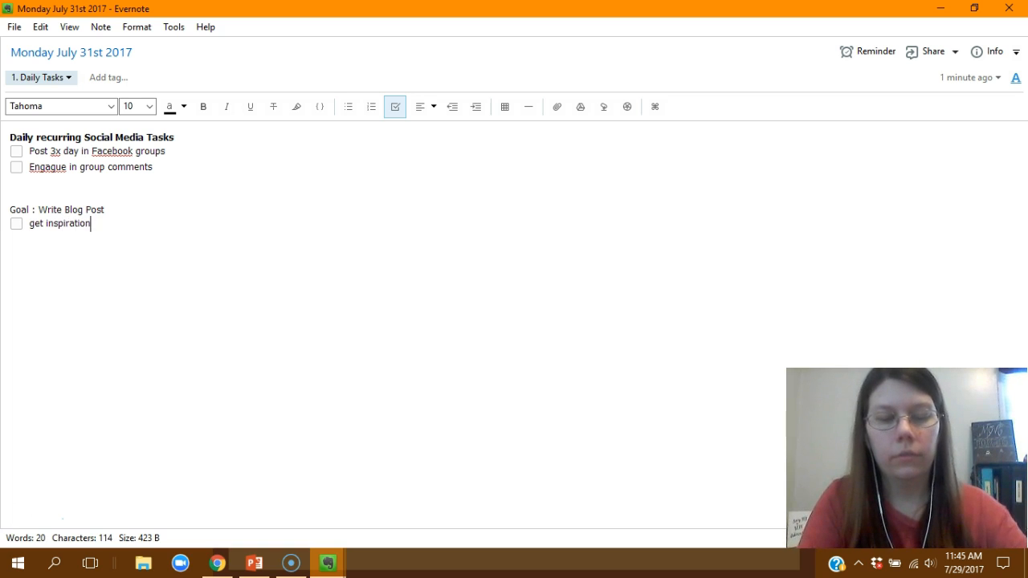
key("Return")
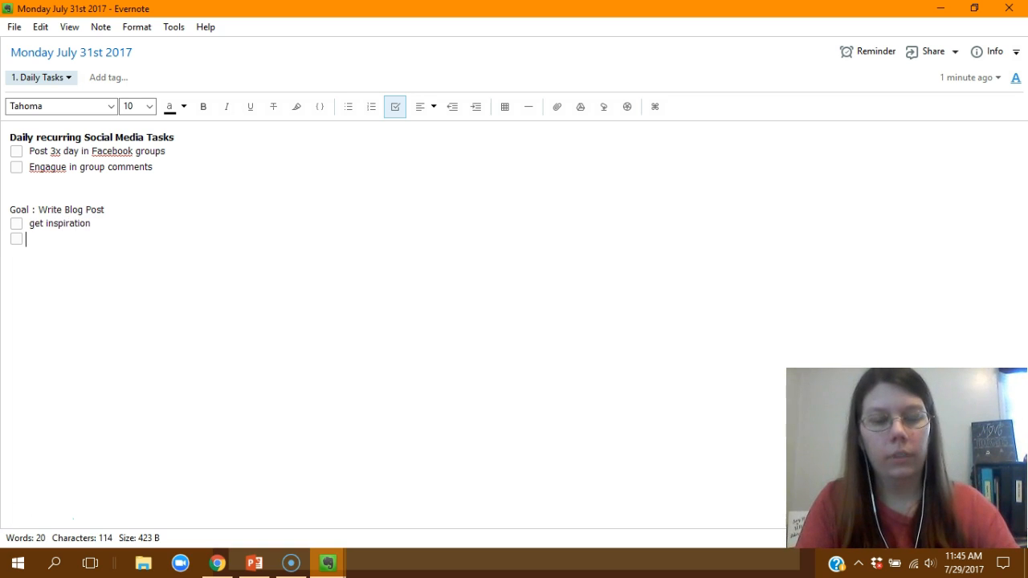
type("Wrie")
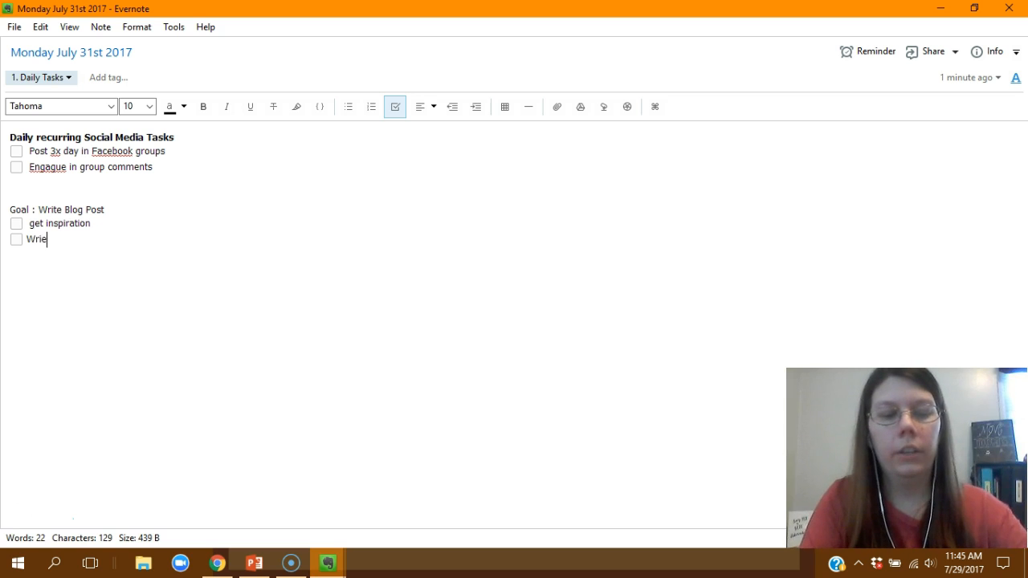
key("BackSpace")
key("BackSpace")
type("te an outline")
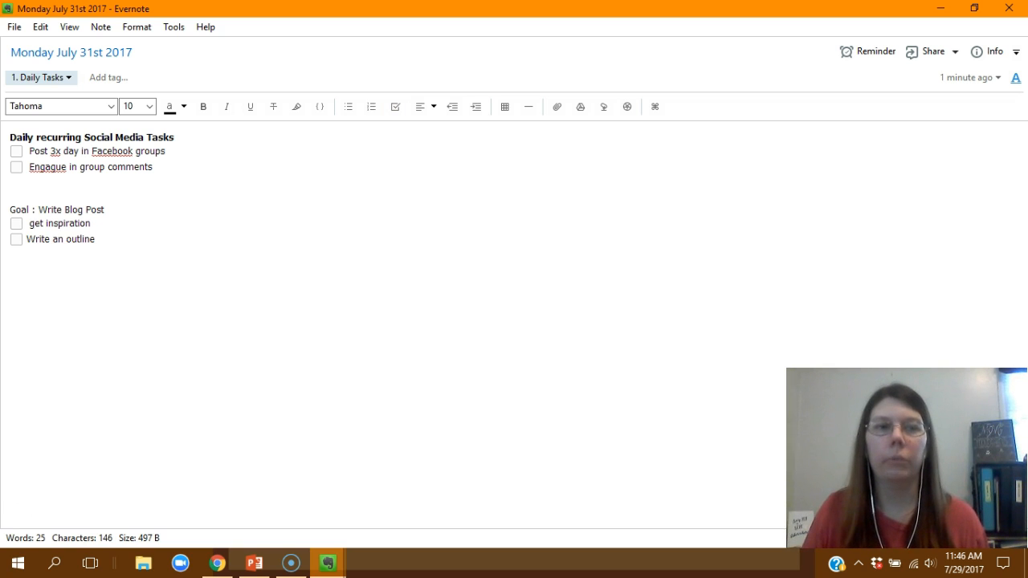
Make the "Goal : Write Blog Post" line bold
left_click_drag(105, 210, 10, 210)
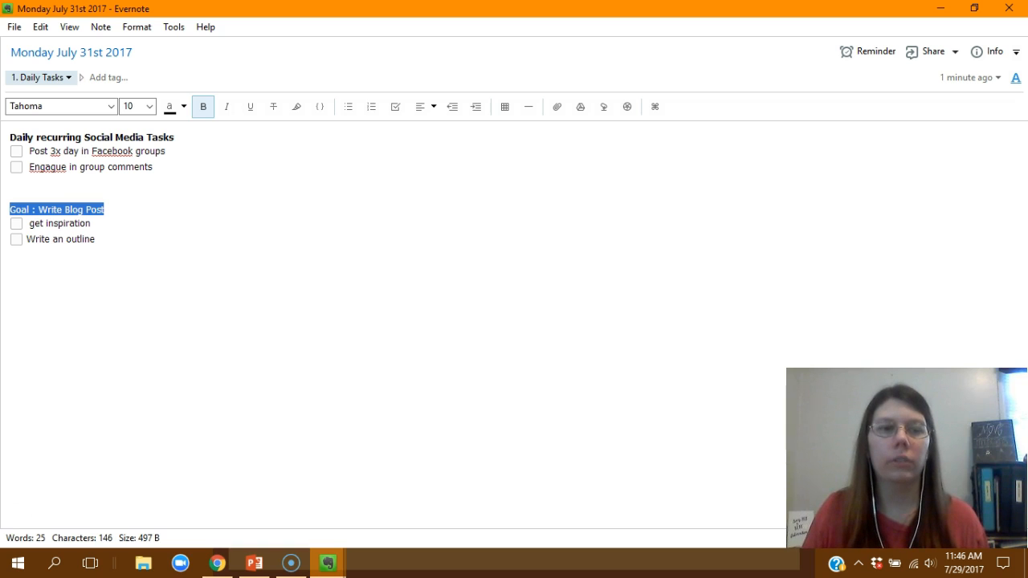
left_click(203, 107)
left_click(98, 239)
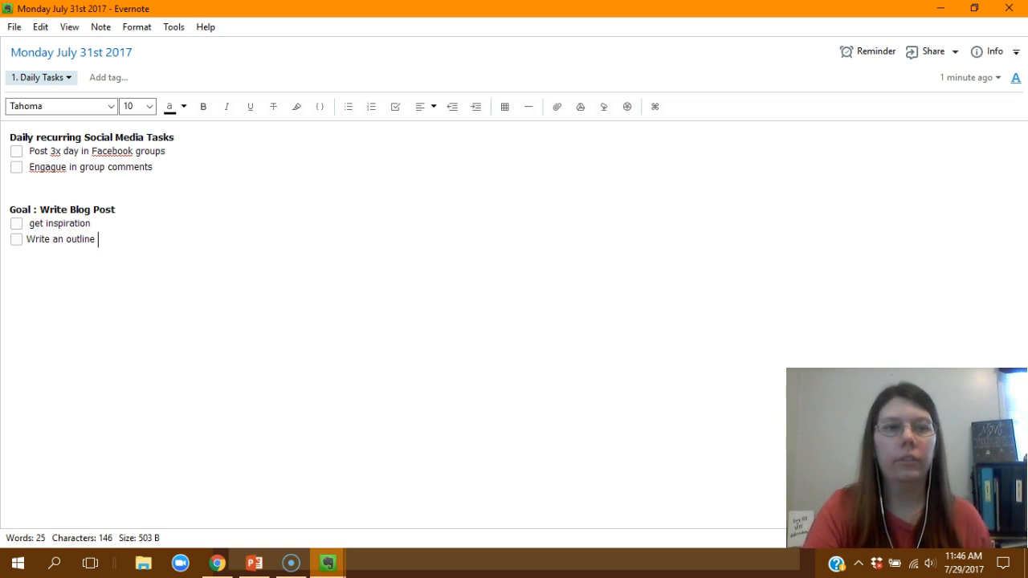
Add five empty checkbox items below the "Write an outline" item
key("Return")
key("Return")
key("Return")
key("Return")
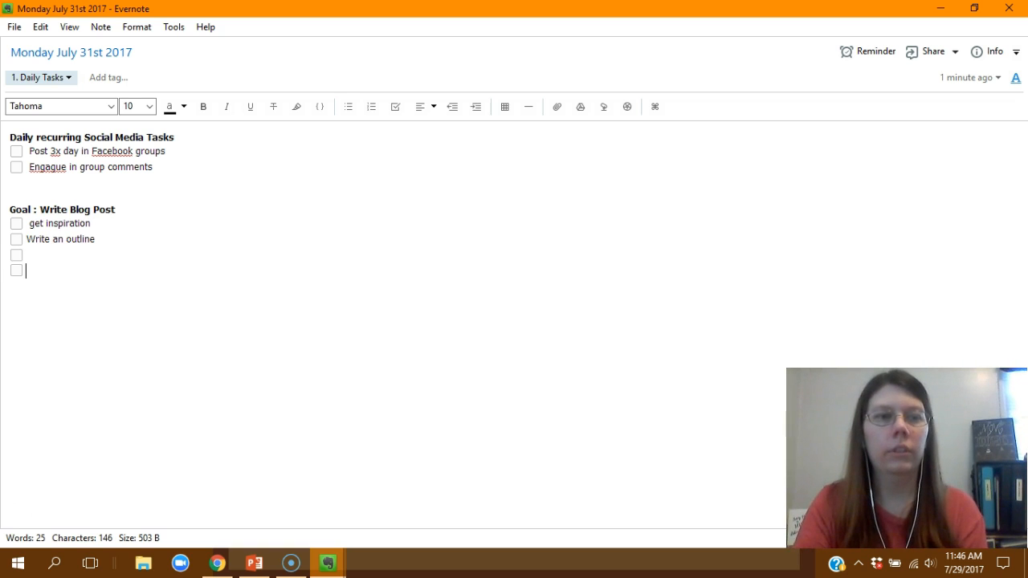
key("Return")
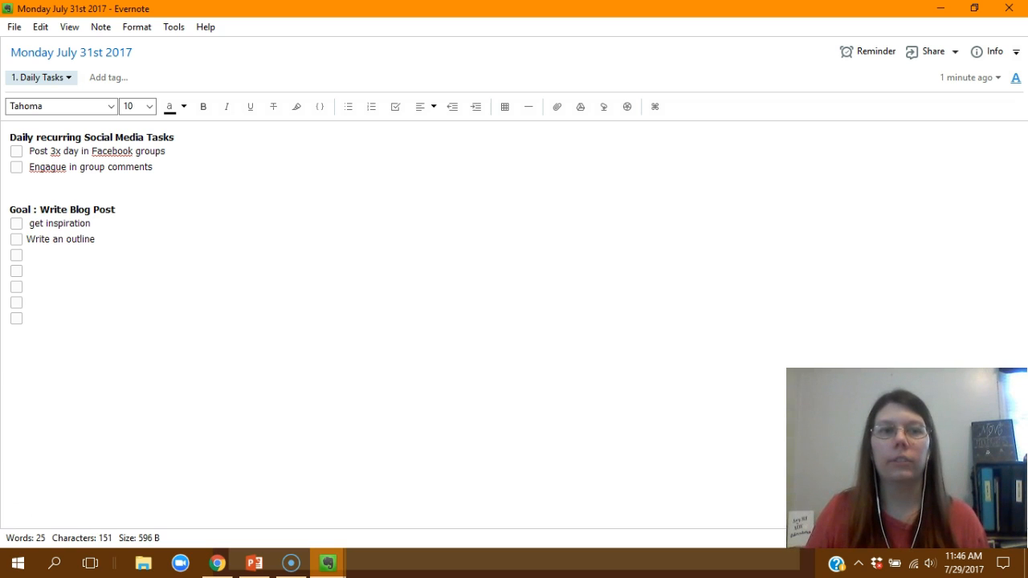
Try ticking and unticking the checkboxes of the two social media tasks and the "get inspiration" item
left_click(16, 151)
left_click(16, 166)
left_click(16, 166)
left_click(16, 151)
left_click(16, 166)
left_click(16, 151)
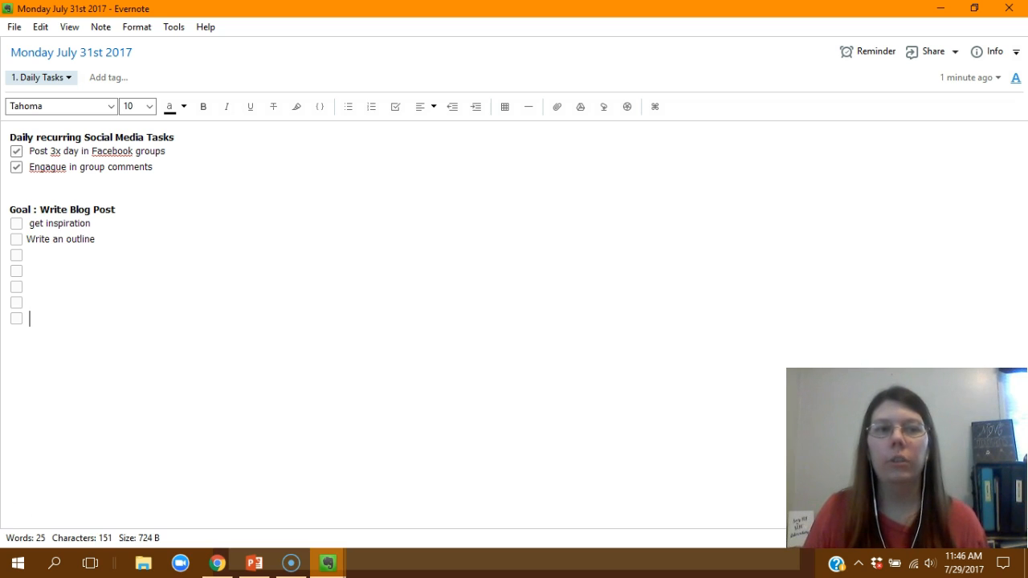
left_click(16, 166)
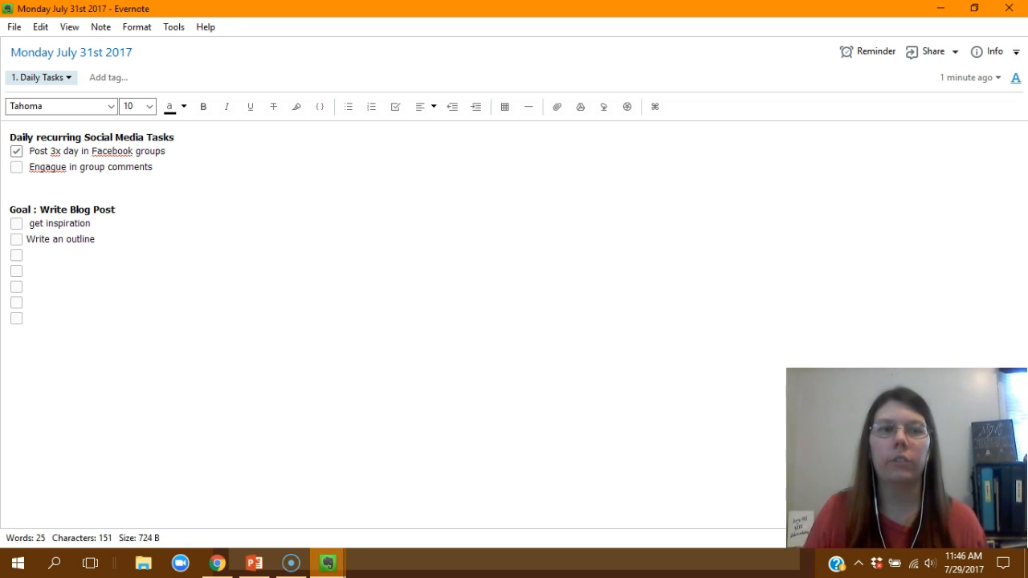
left_click(16, 224)
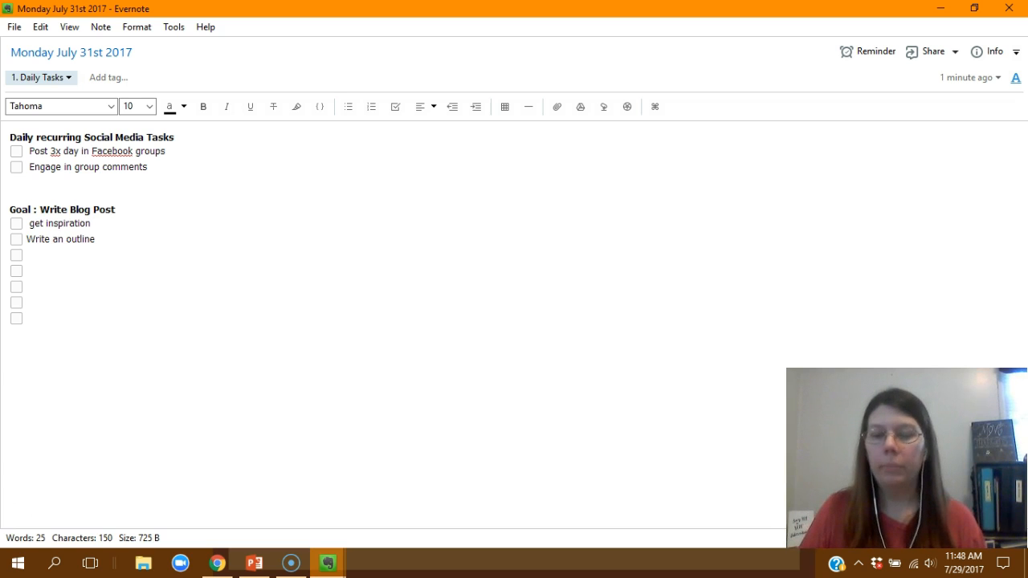
Copy the note's entire body, from the "Daily recurring Social Media Tasks" heading through the last empty checkbox
left_click(10, 137)
left_click_drag(10, 138, 28, 318)
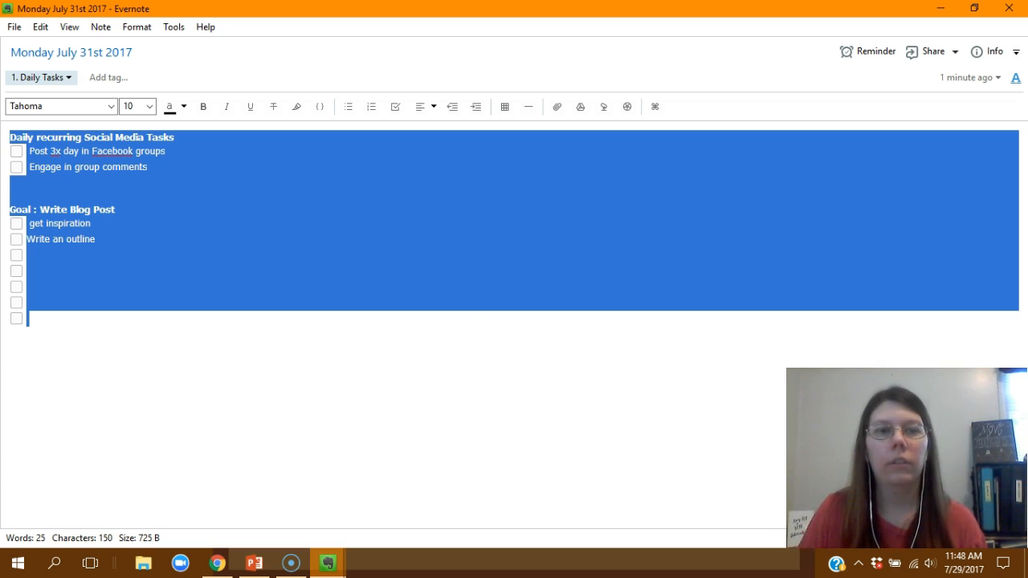
right_click(236, 208)
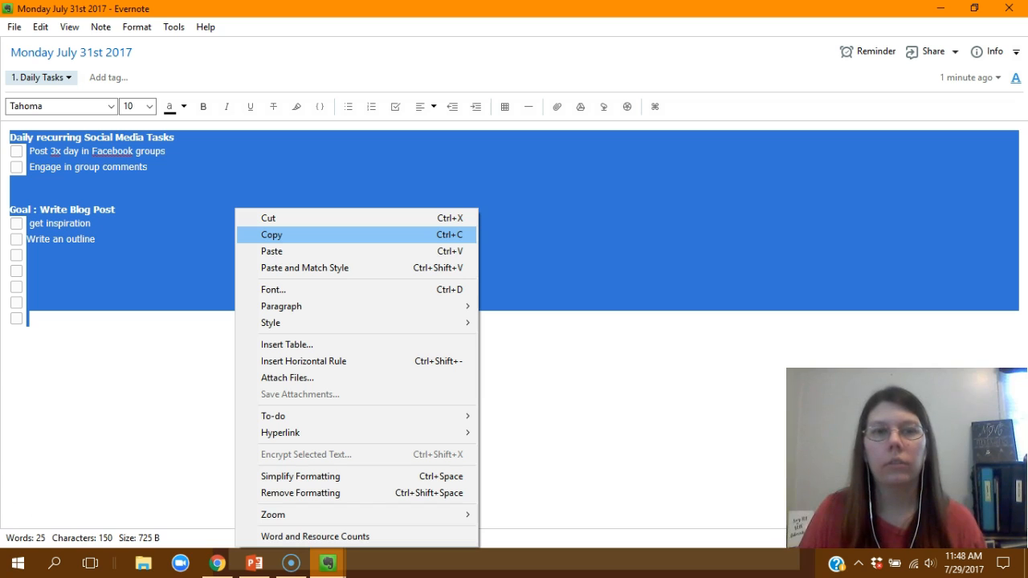
left_click(272, 234)
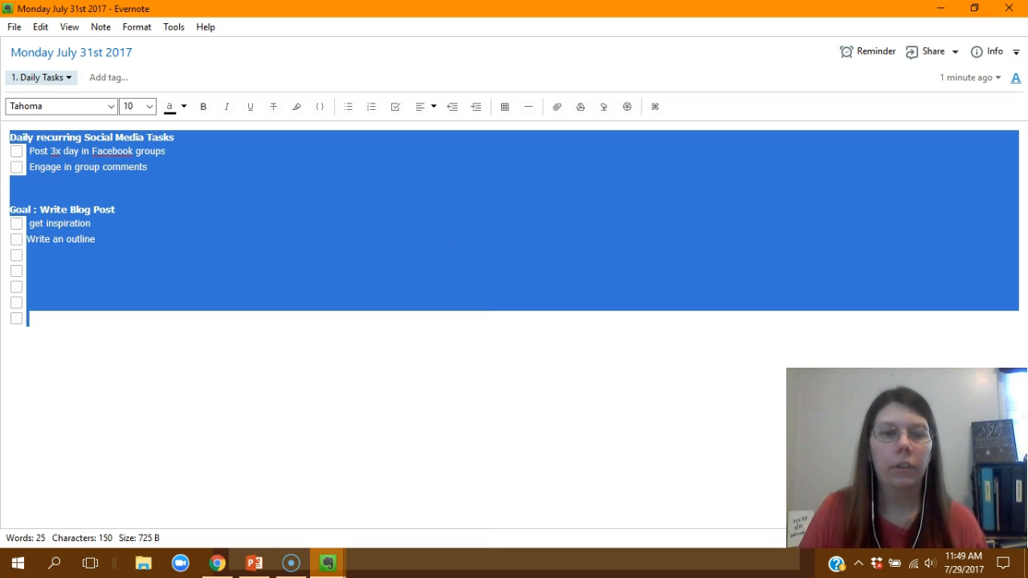
Return to the main notebook window, create a new note in "1. Daily Tasks" and paste the copied task list into it
mouse_move(327, 562)
left_click(246, 493)
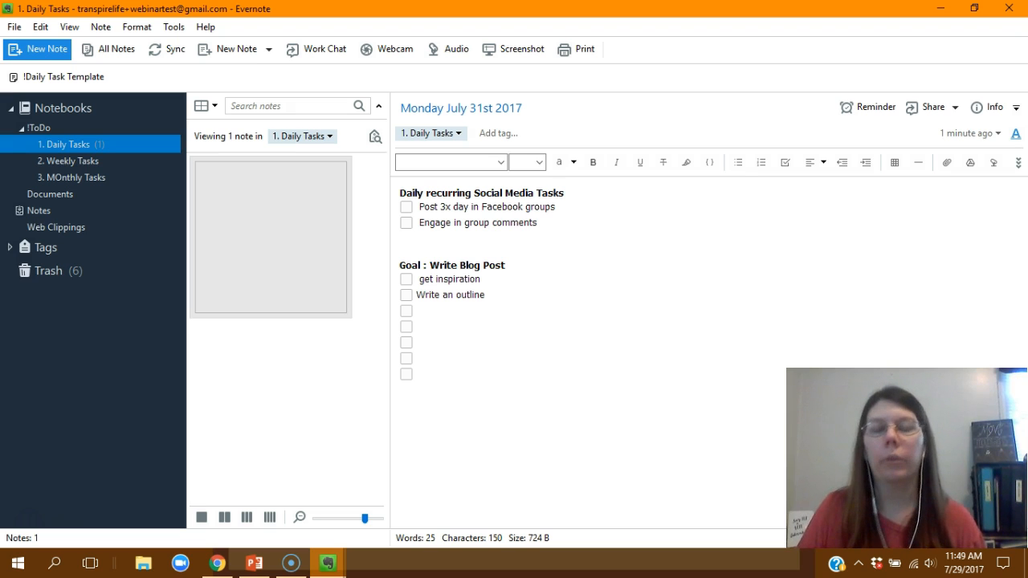
left_click(38, 49)
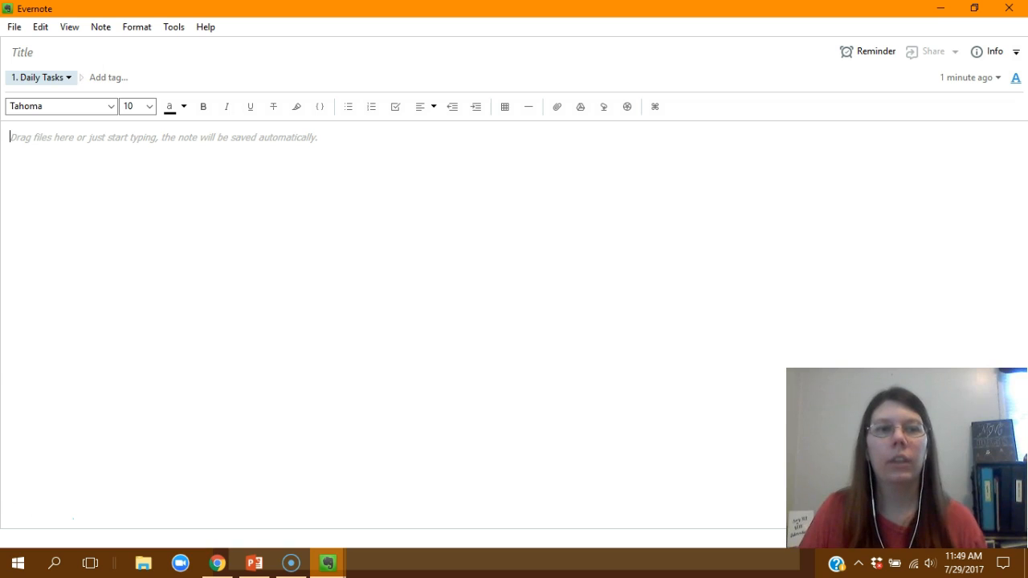
right_click(157, 154)
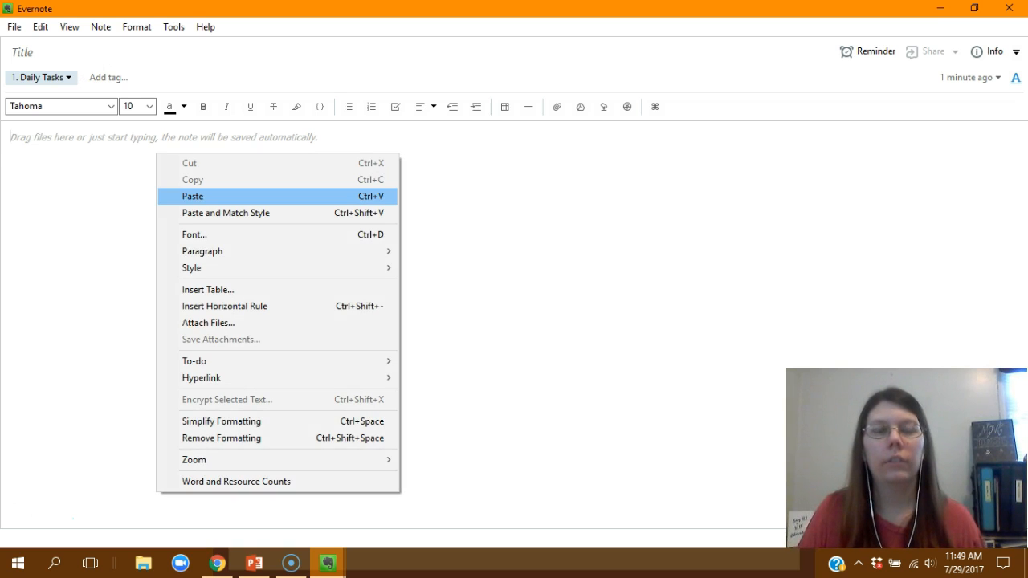
left_click(193, 196)
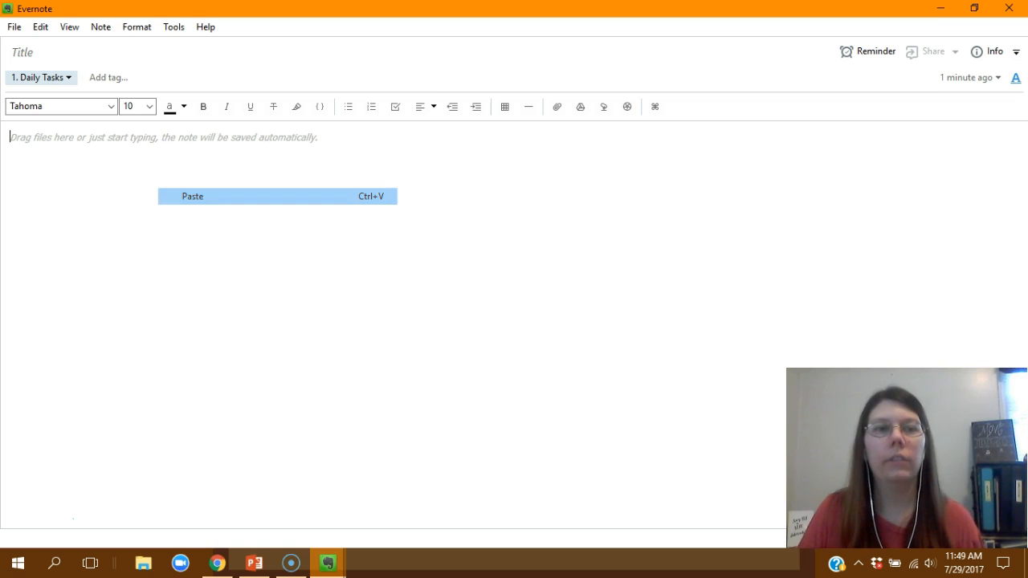
Clear the "Write an outline" and "get inspiration" texts under the blog post goal in the new note, keeping their checkboxes
left_click_drag(97, 240, 27, 240)
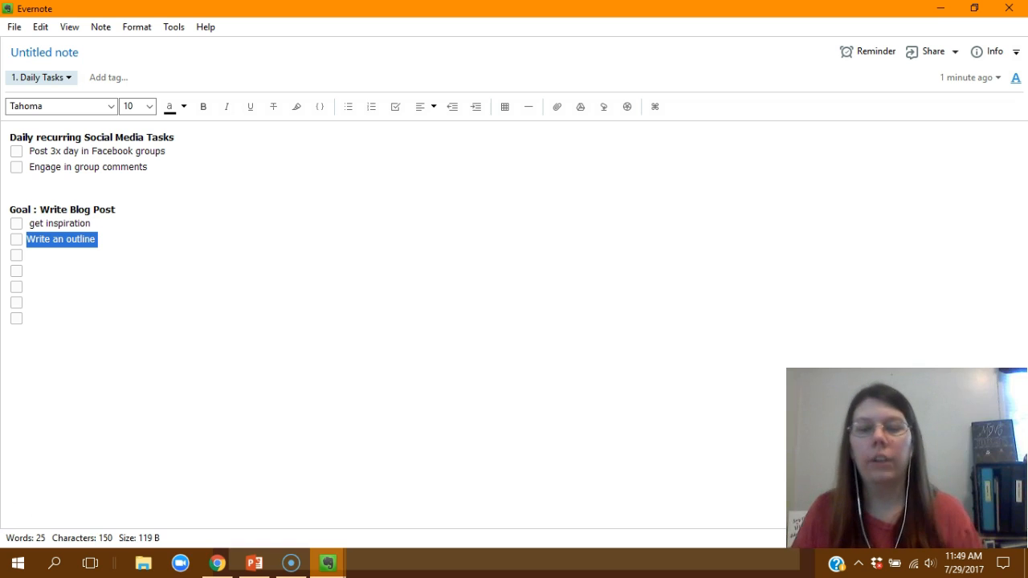
key("BackSpace")
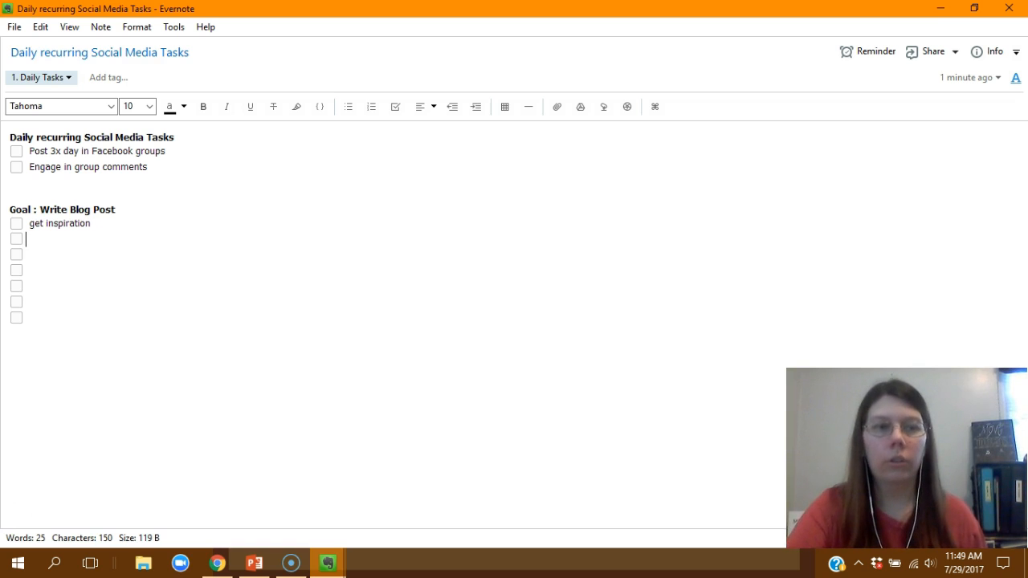
left_click(91, 224)
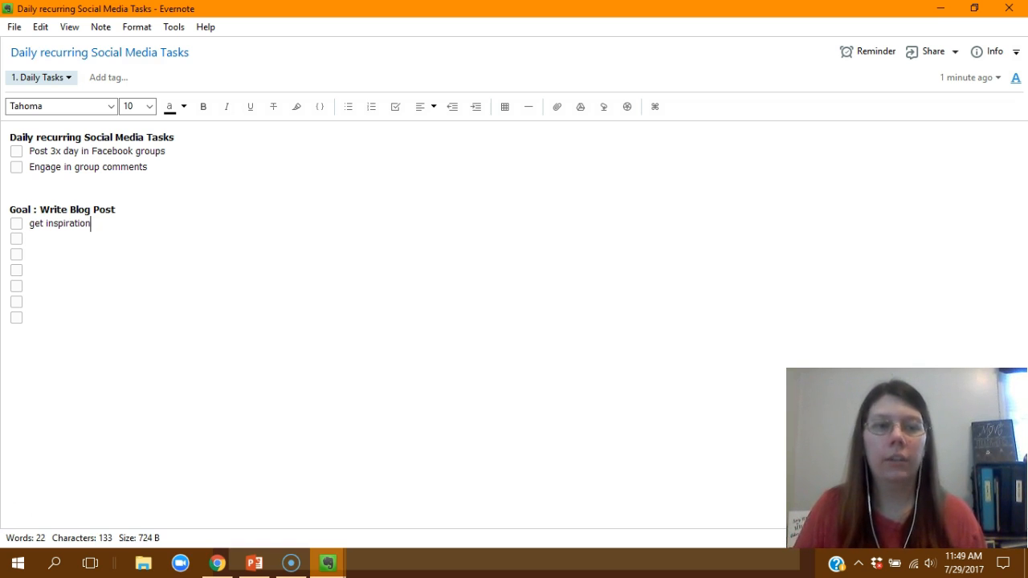
key("BackSpace")
key("BackSpace")
key("BackSpace")
key("BackSpace")
key("BackSpace")
key("BackSpace")
key("BackSpace")
key("BackSpace")
key("BackSpace")
key("BackSpace")
key("BackSpace")
key("BackSpace")
key("BackSpace")
key("BackSpace")
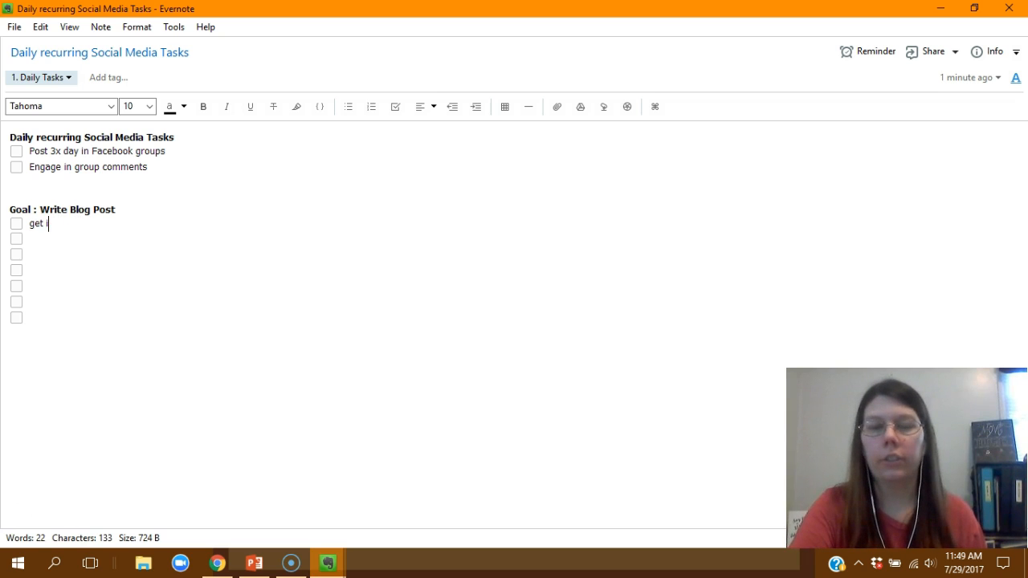
key("BackSpace")
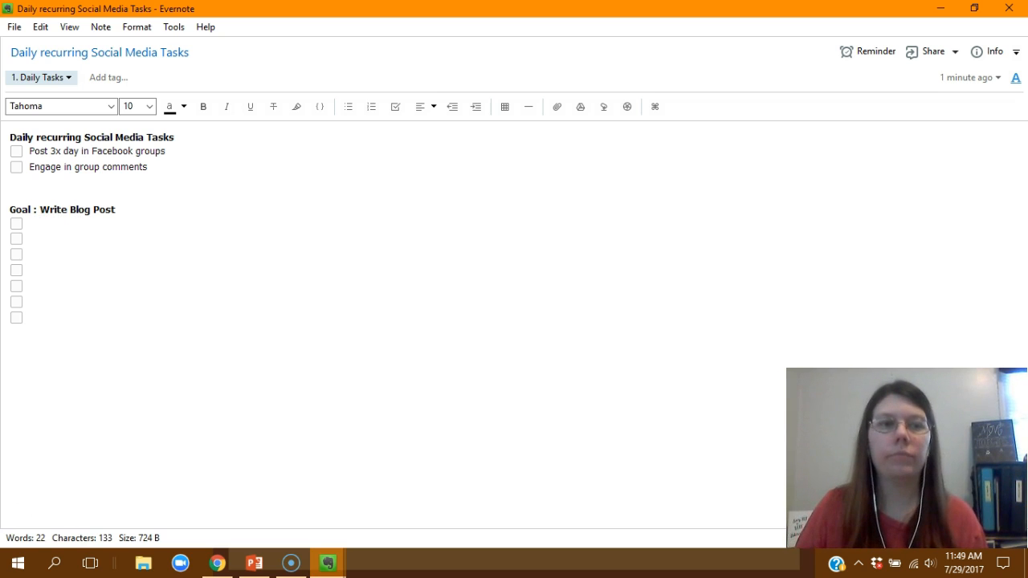
Close the separate window of the "Monday July 31st 2017" note and return to the main notebook window
left_click_drag(165, 151, 10, 137)
left_click(31, 224)
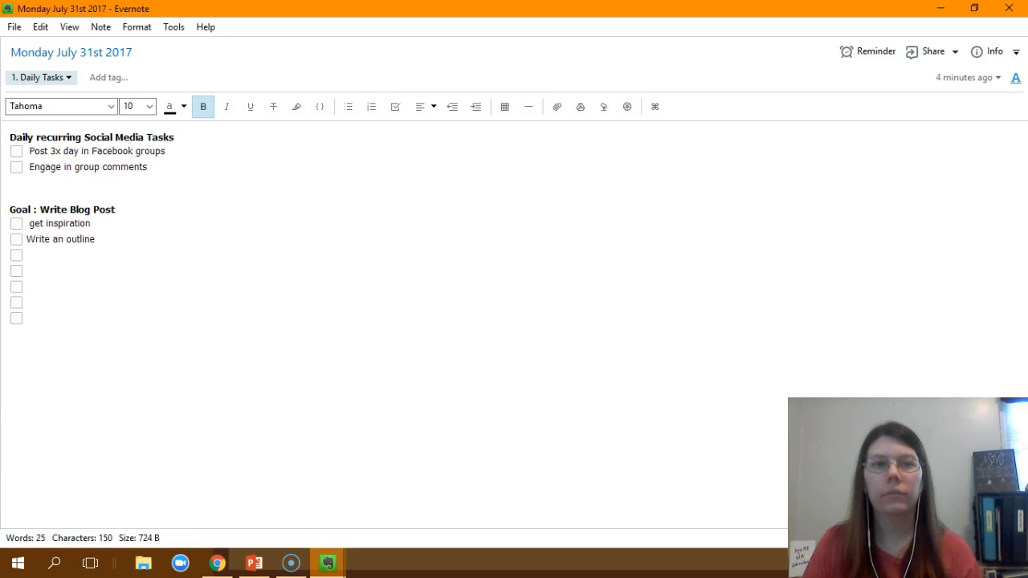
left_click(98, 239)
left_click(30, 319)
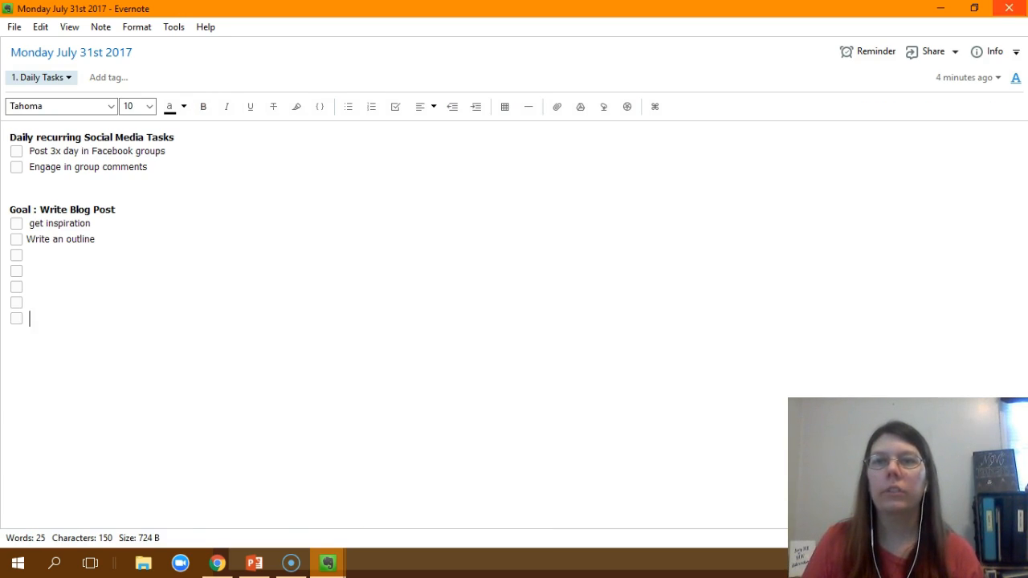
left_click(1008, 8)
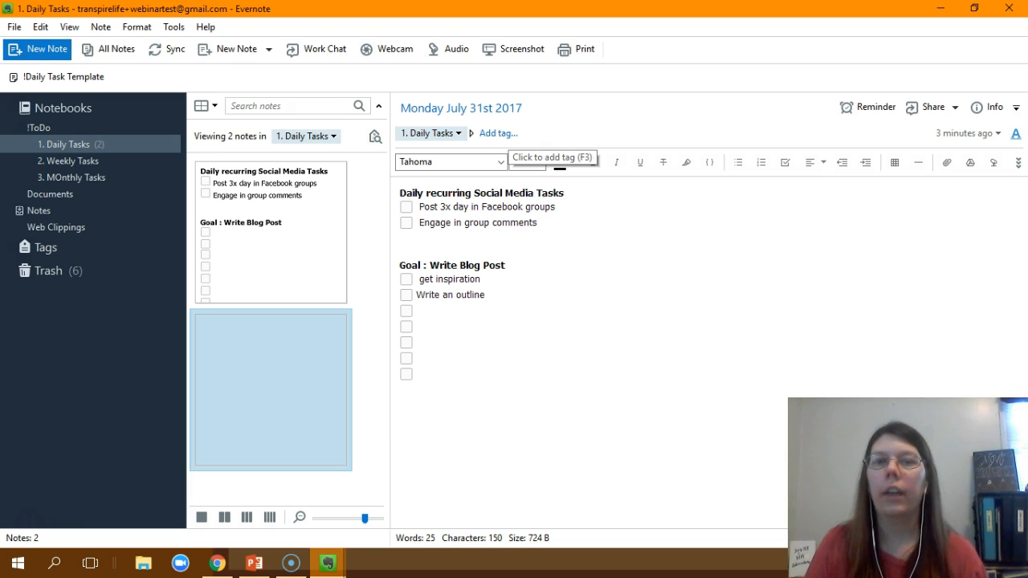
Tag the "Monday July 31st 2017" note with "Monday", "July" and "2017"
left_click(498, 133)
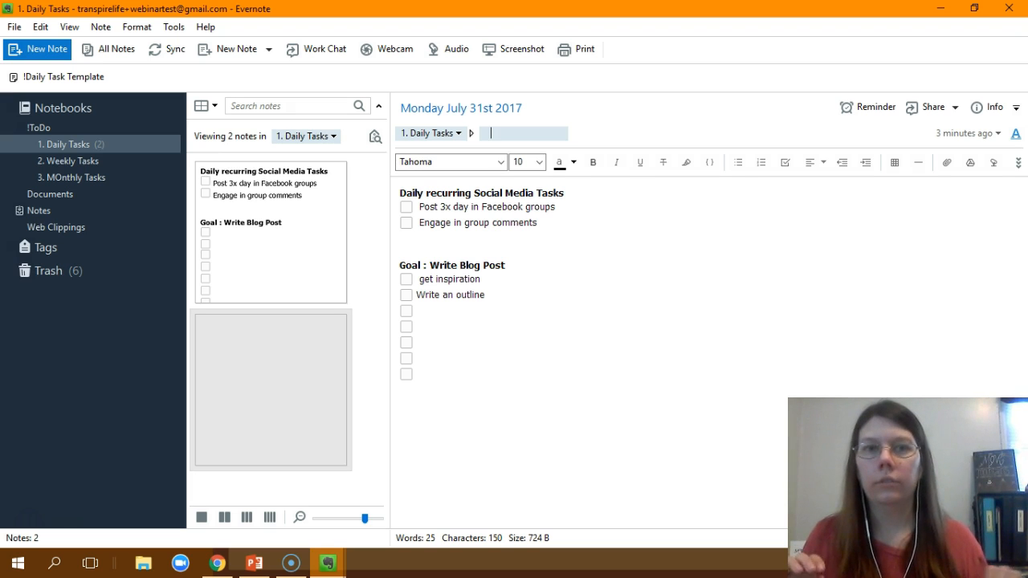
type("Monday")
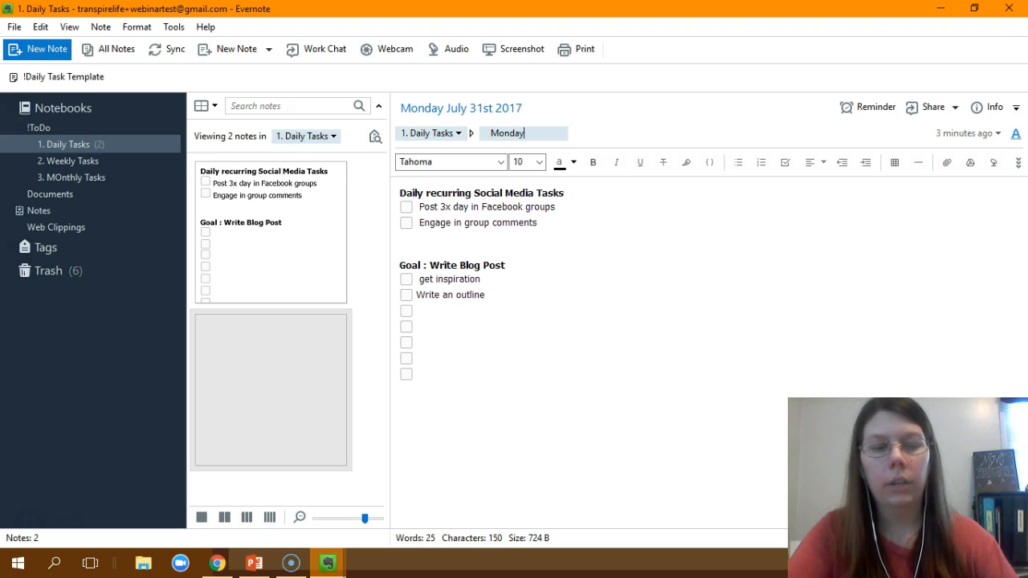
key("Return")
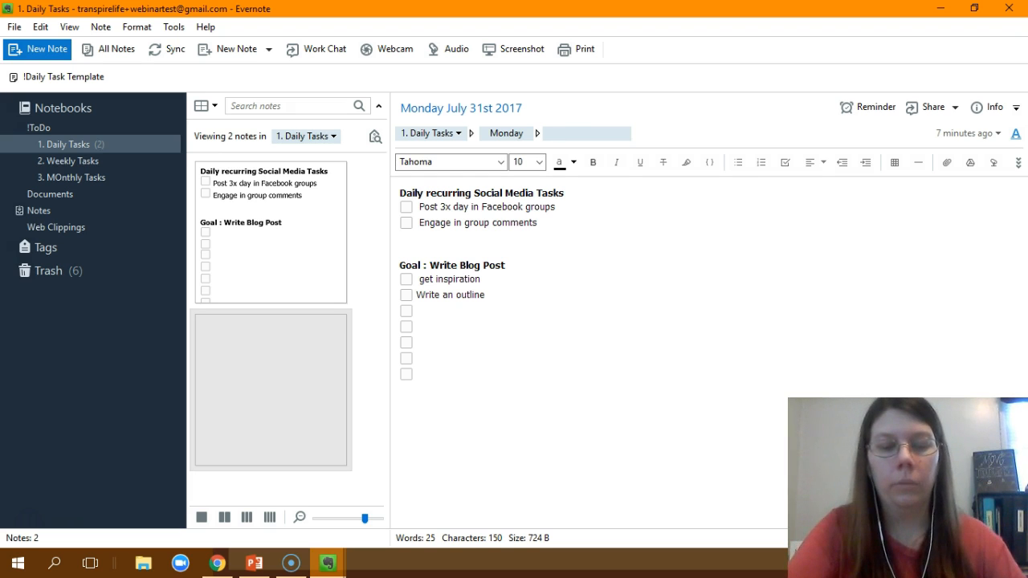
type("July")
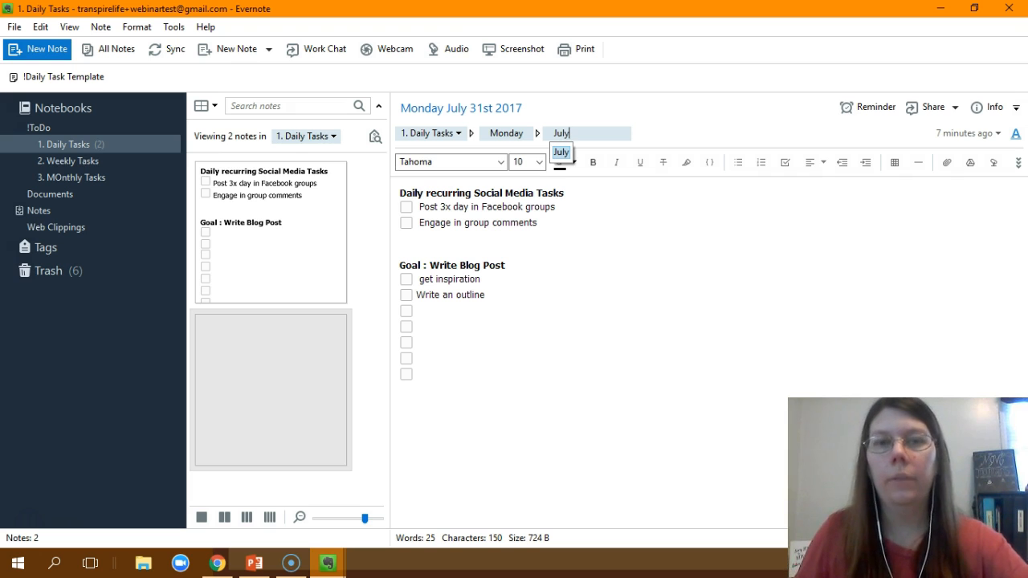
key("Return")
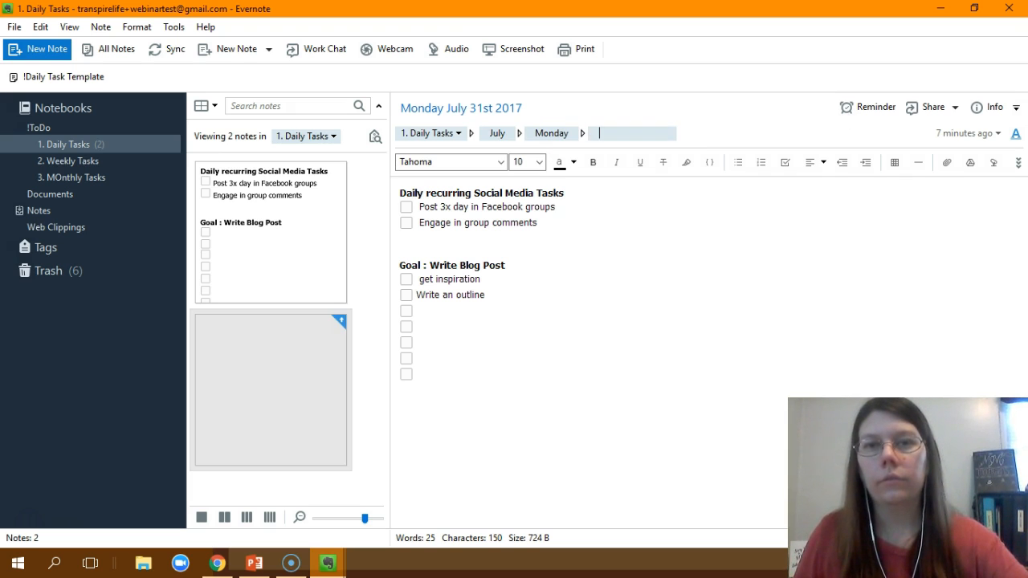
type("2017")
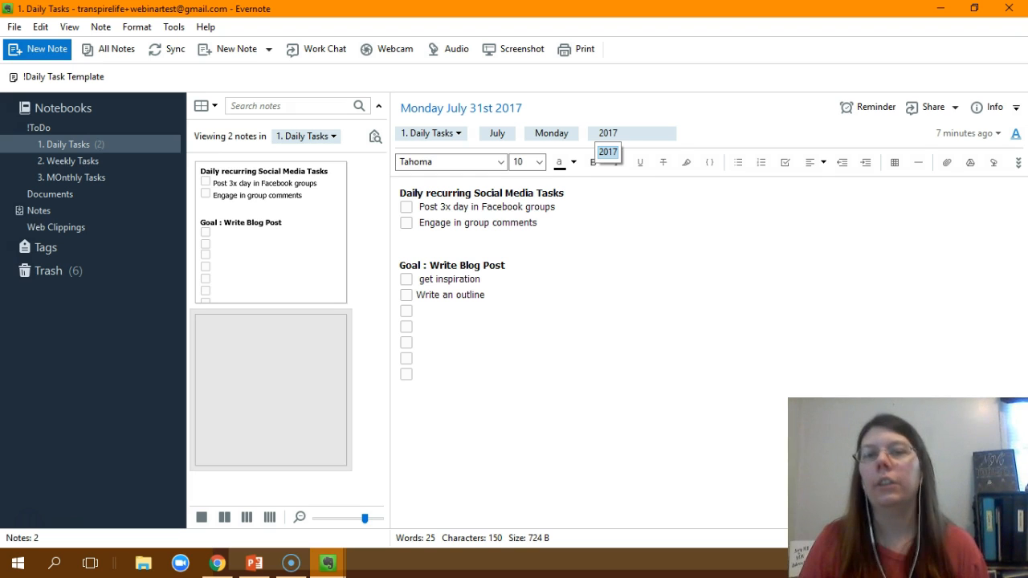
key("Return")
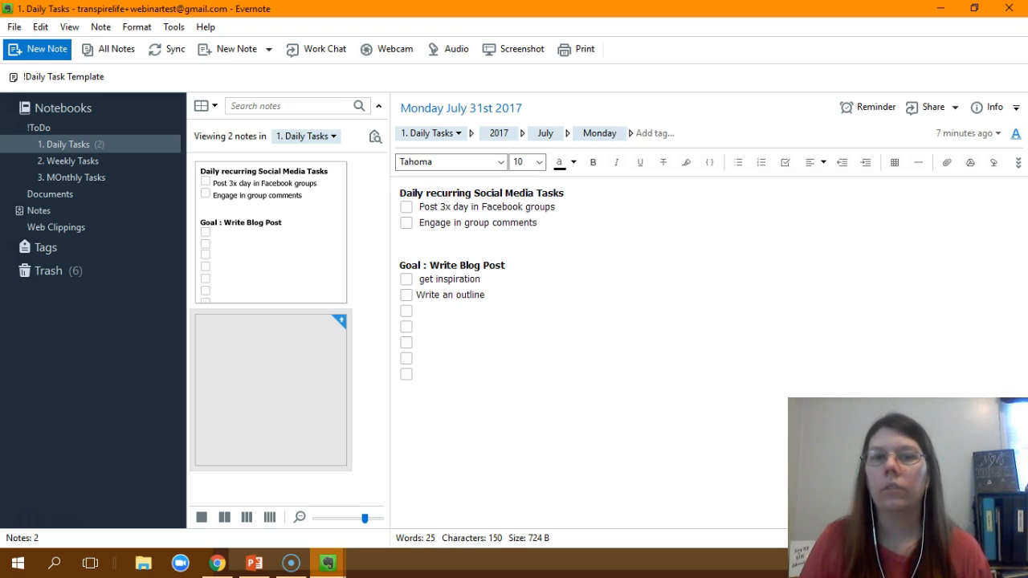
Add the tags "blog post" and "EVERNOTE" to the Monday note
left_click(655, 133)
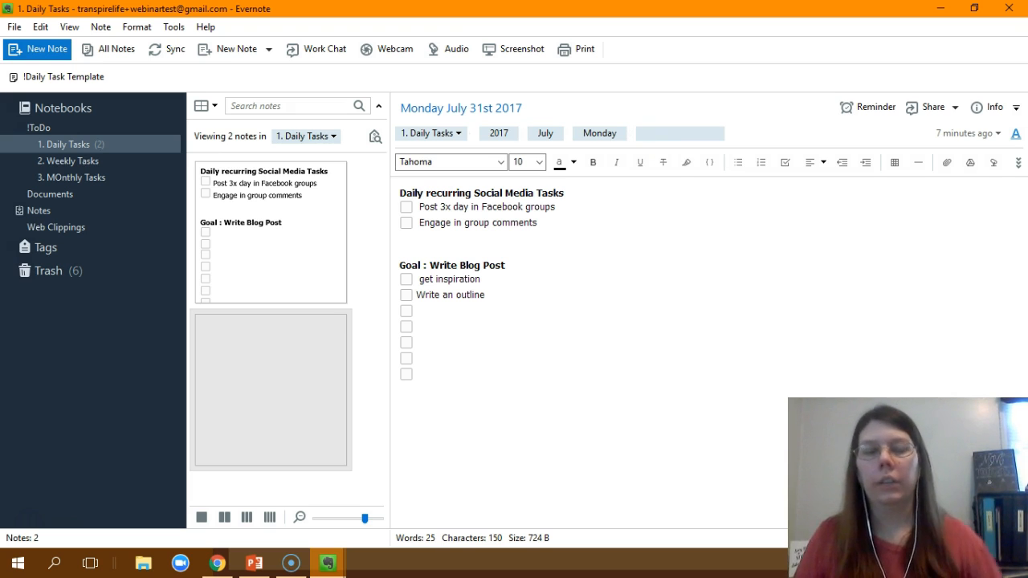
type("blog post")
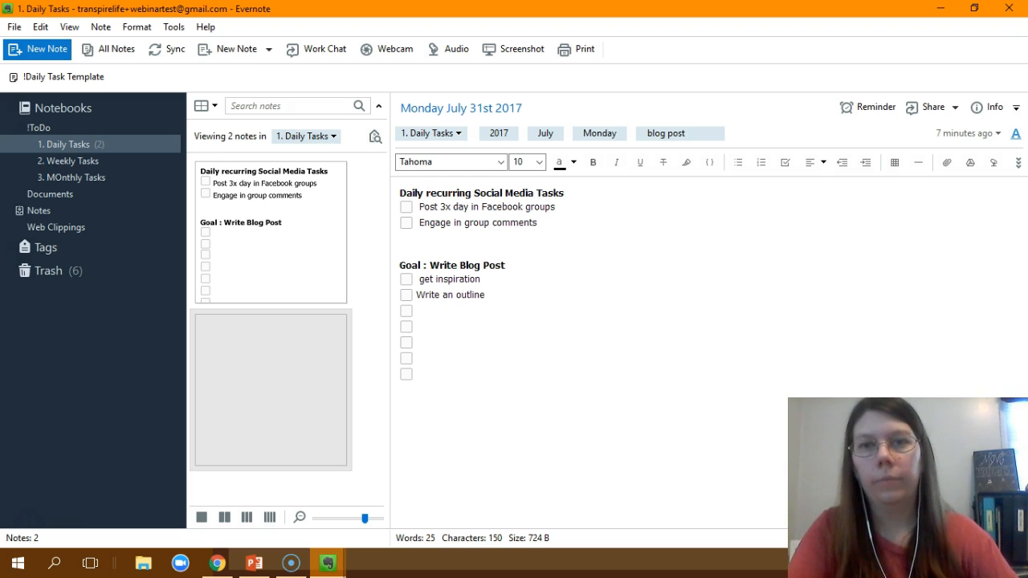
key("Return")
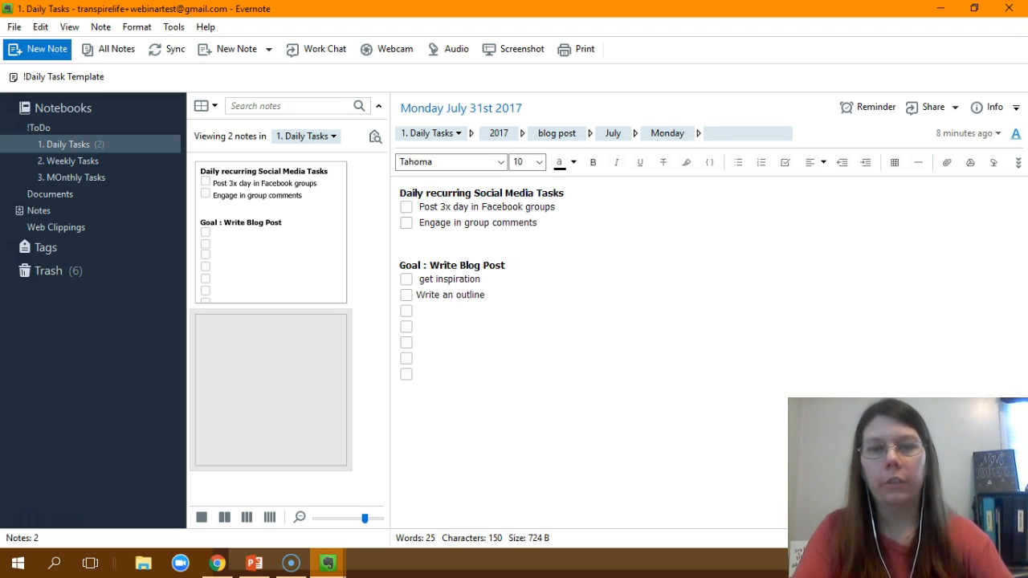
type("EVER")
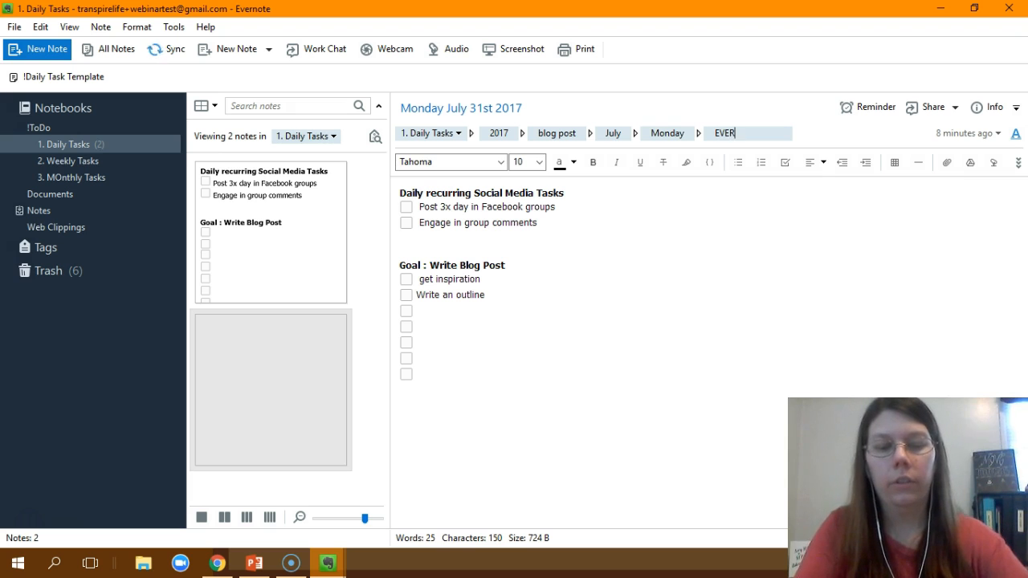
type("NOTE")
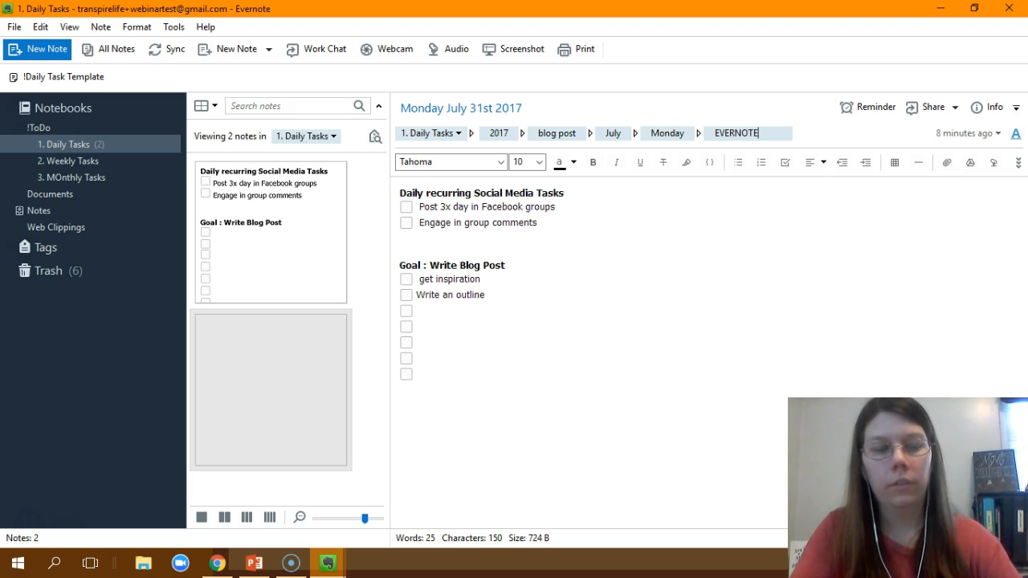
key("Return")
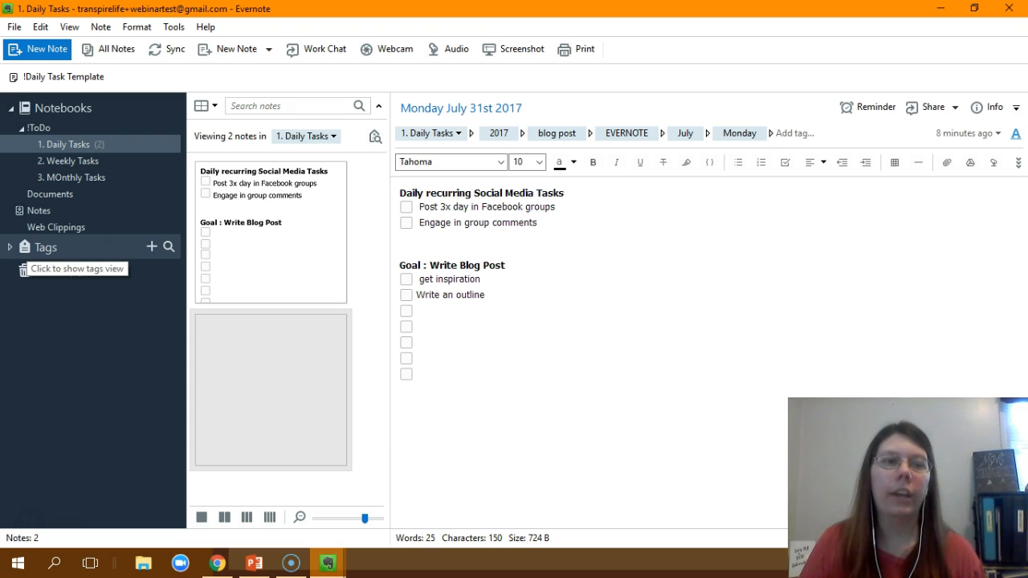
Show the list of all tags and create a new tag named "weekly task"
left_click(45, 247)
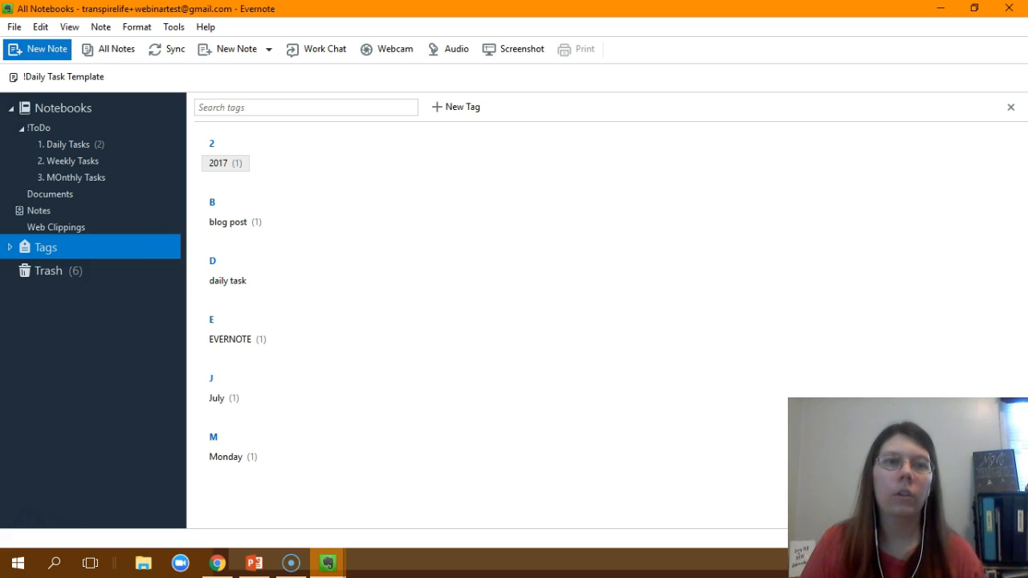
left_click(11, 247)
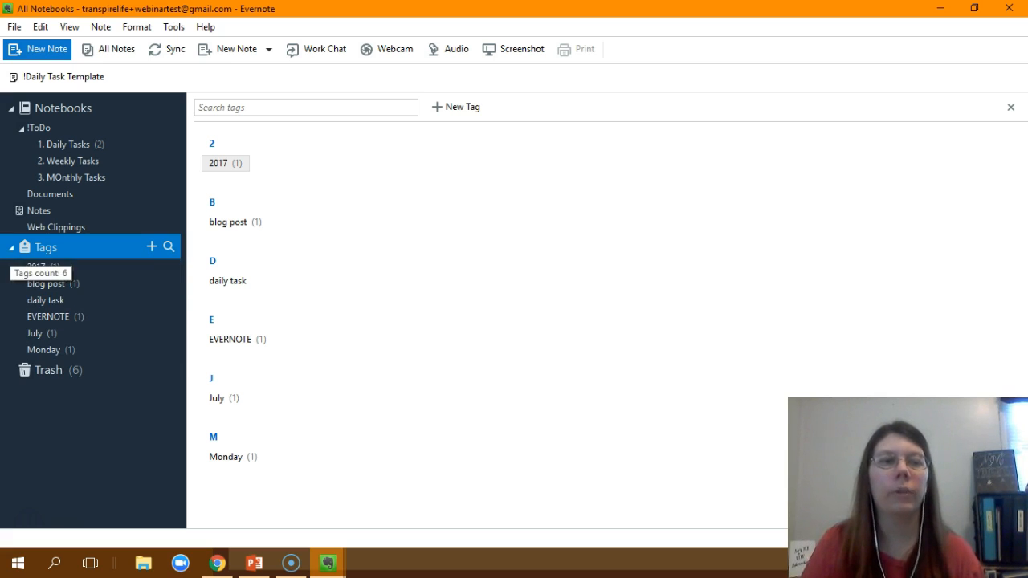
left_click(11, 247)
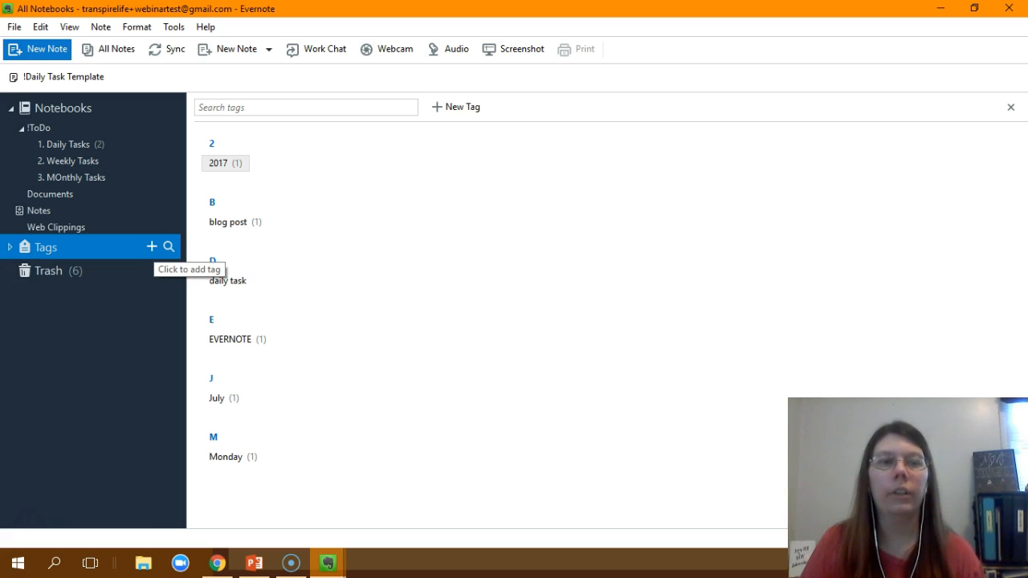
left_click(151, 247)
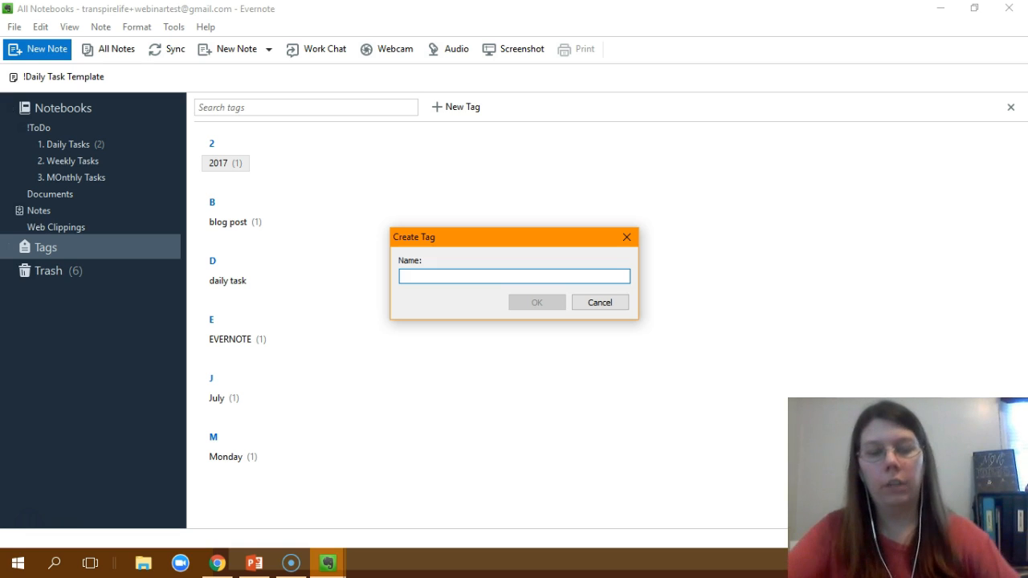
type("weekly task")
key("Return")
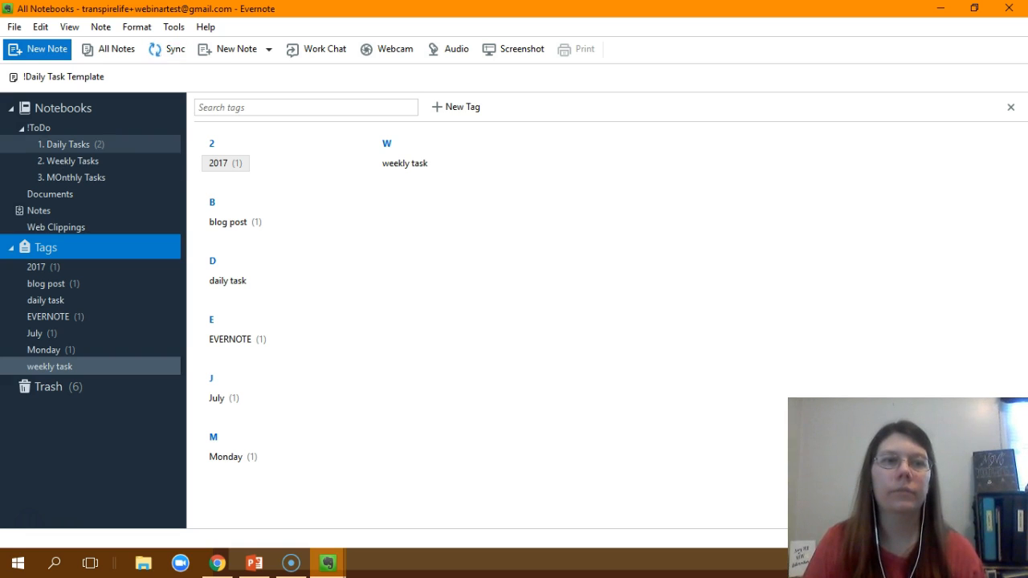
Return to the "1. Daily Tasks" notebook and add a reminder dated 7/31/2017 to the "Monday July 31st 2017" note
left_click(68, 143)
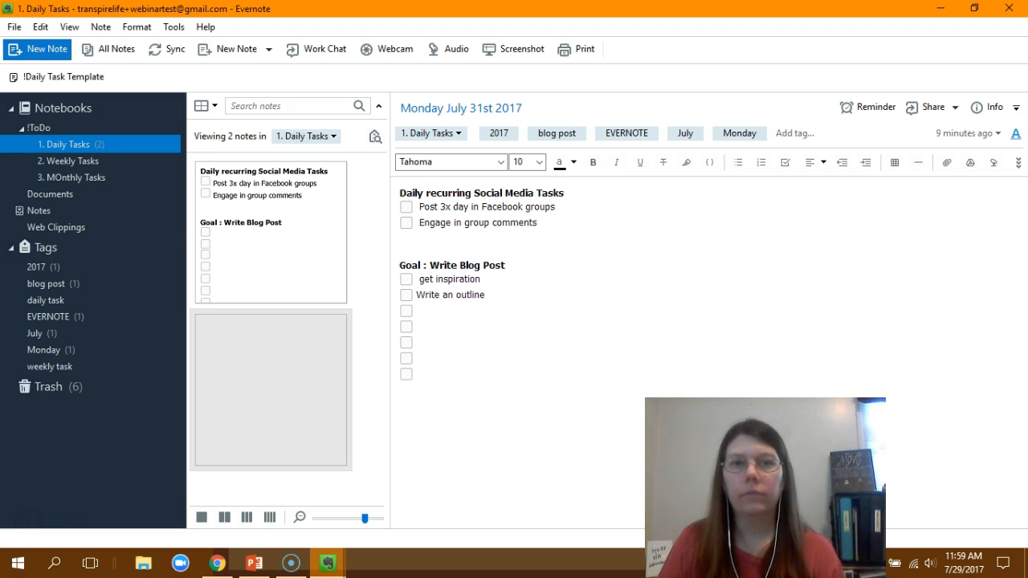
left_click_drag(527, 108, 399, 109)
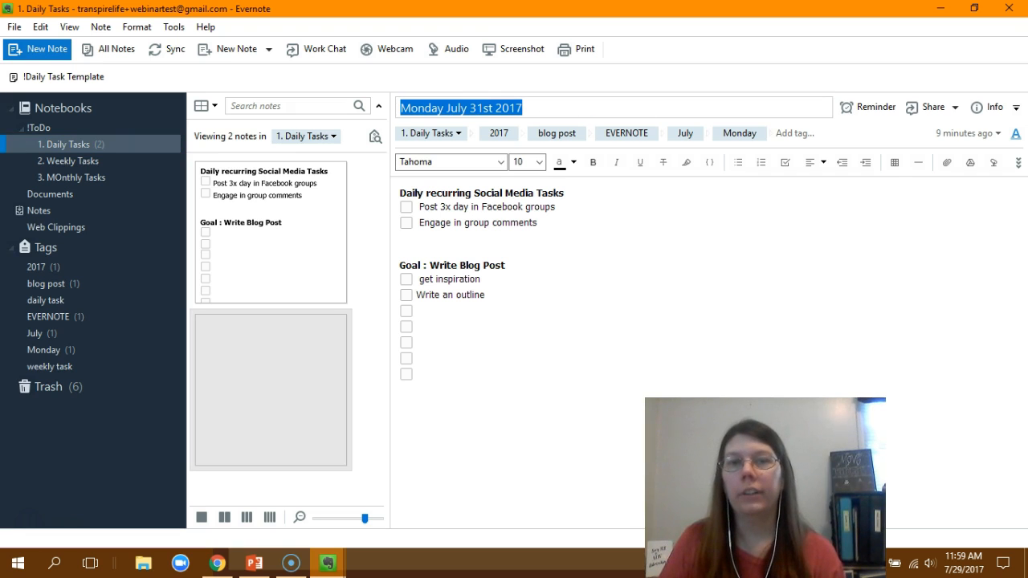
left_click(525, 108)
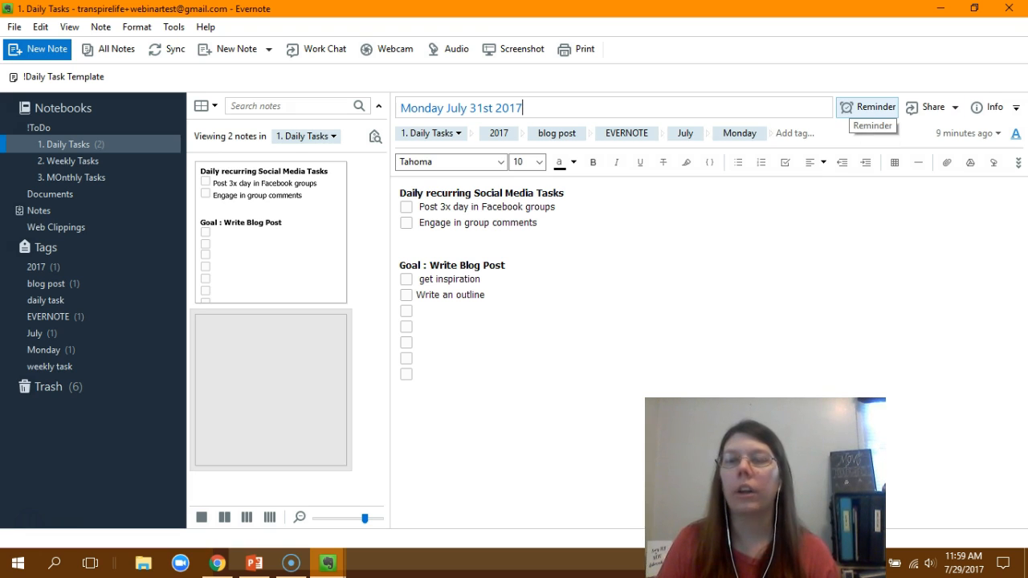
left_click(867, 106)
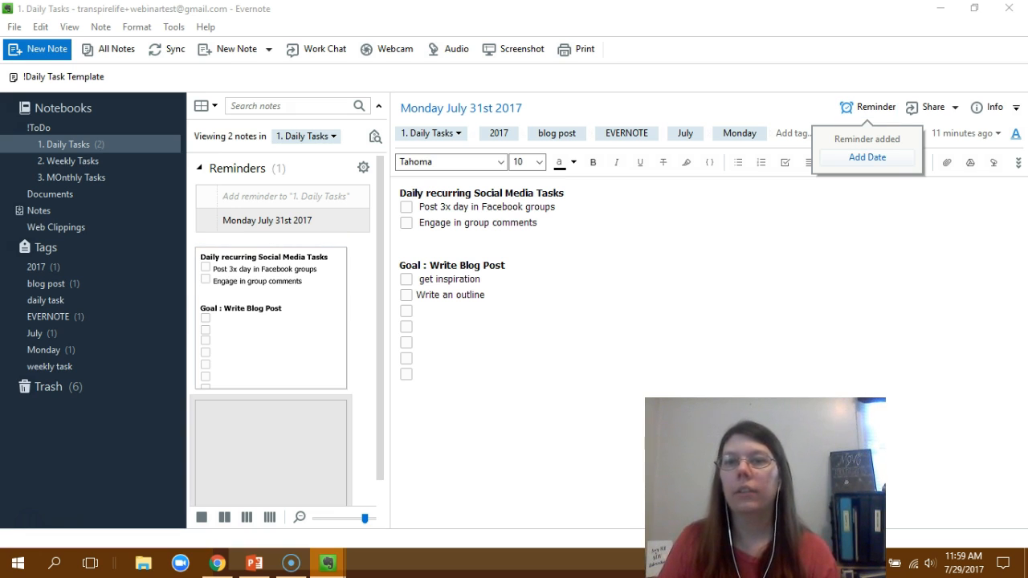
left_click(867, 157)
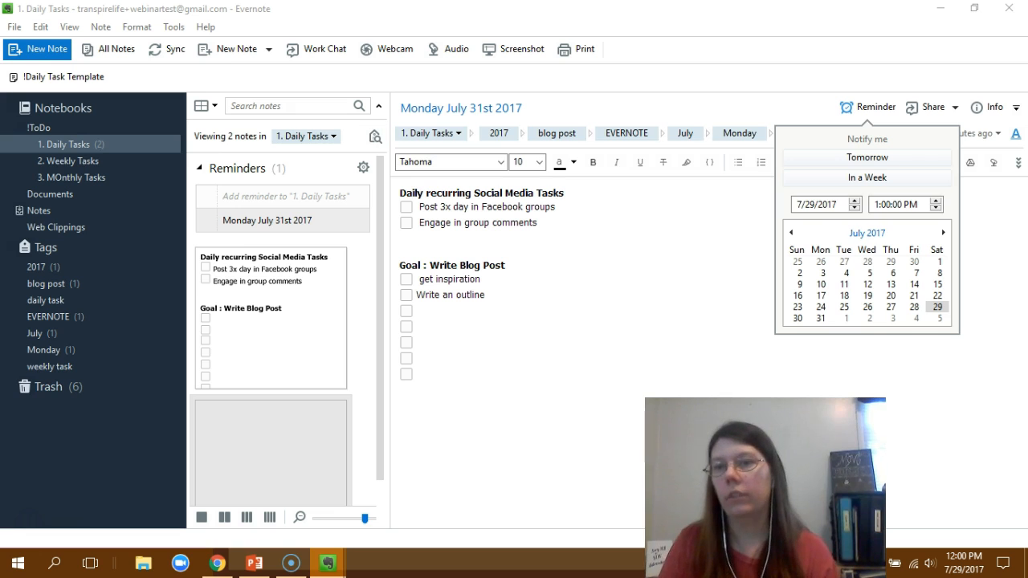
left_click(821, 318)
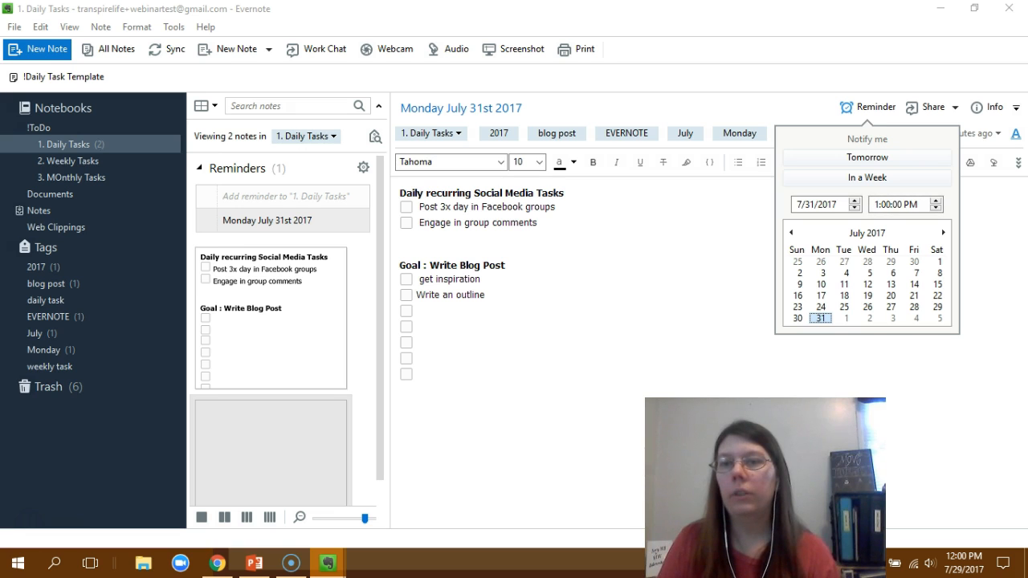
Set the reminder's notification time to 6:00:00 AM
left_click(876, 205)
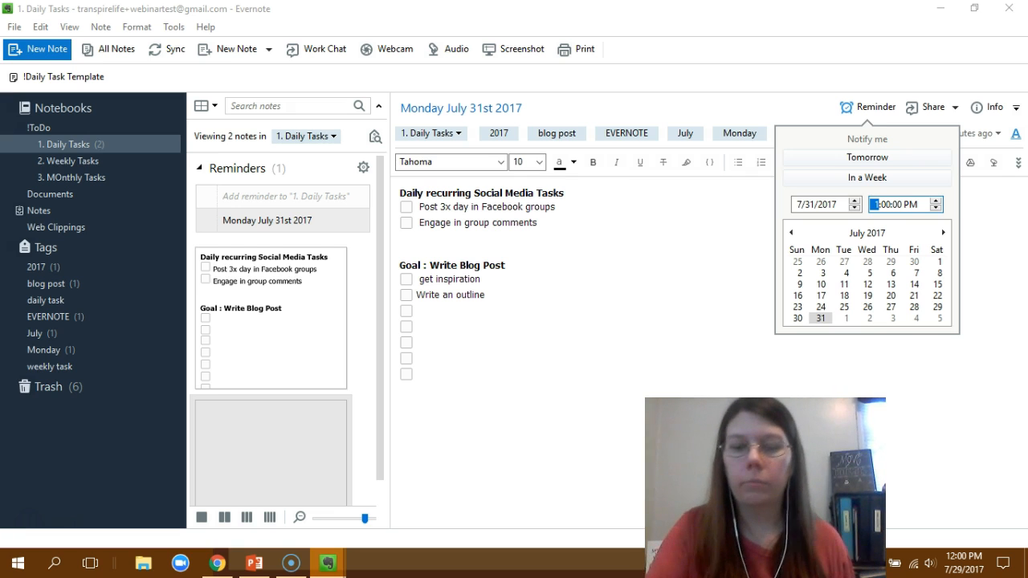
type("6")
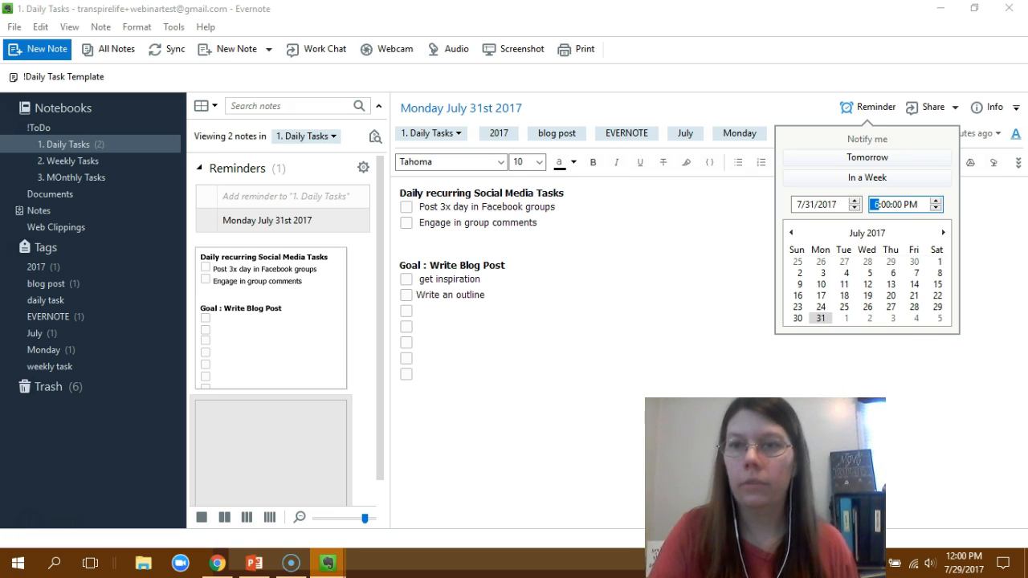
left_click(886, 205)
key("Right")
key("Right")
type("a")
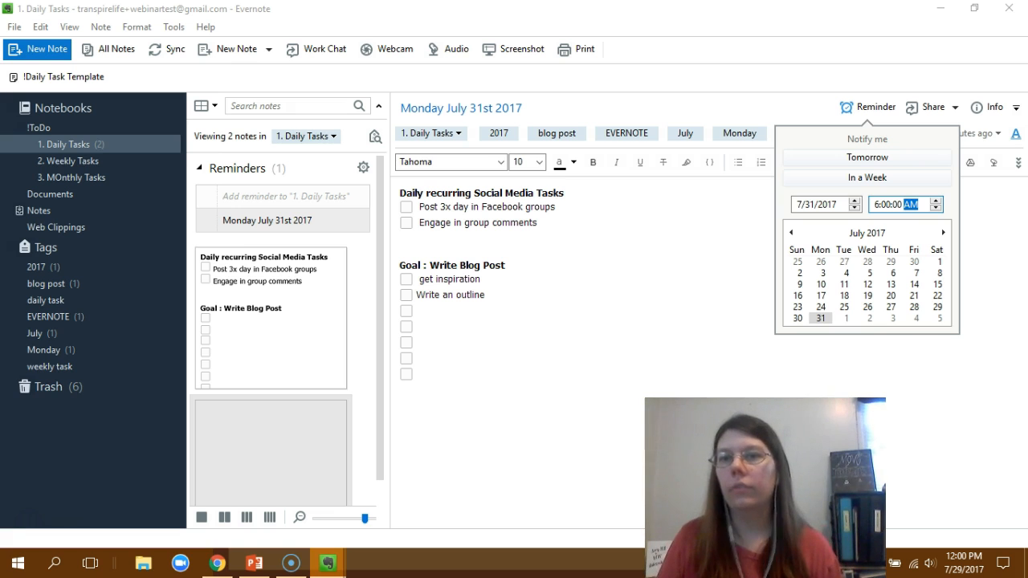
Look through other months in the reminder calendar and apply the 7/31/2017 reminder to the Monday note
left_click(943, 233)
left_click(943, 233)
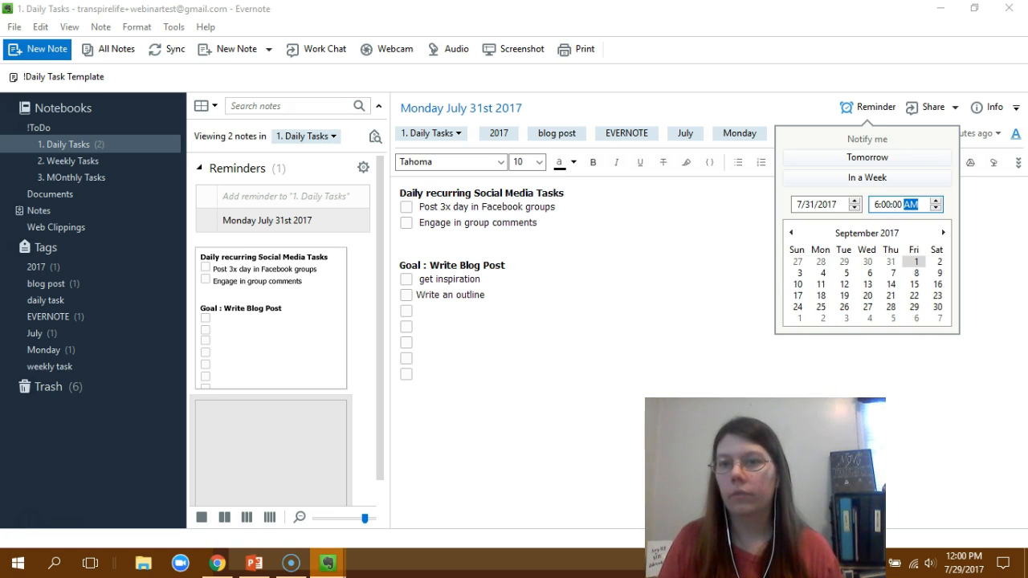
scroll(868, 277, "up", 6)
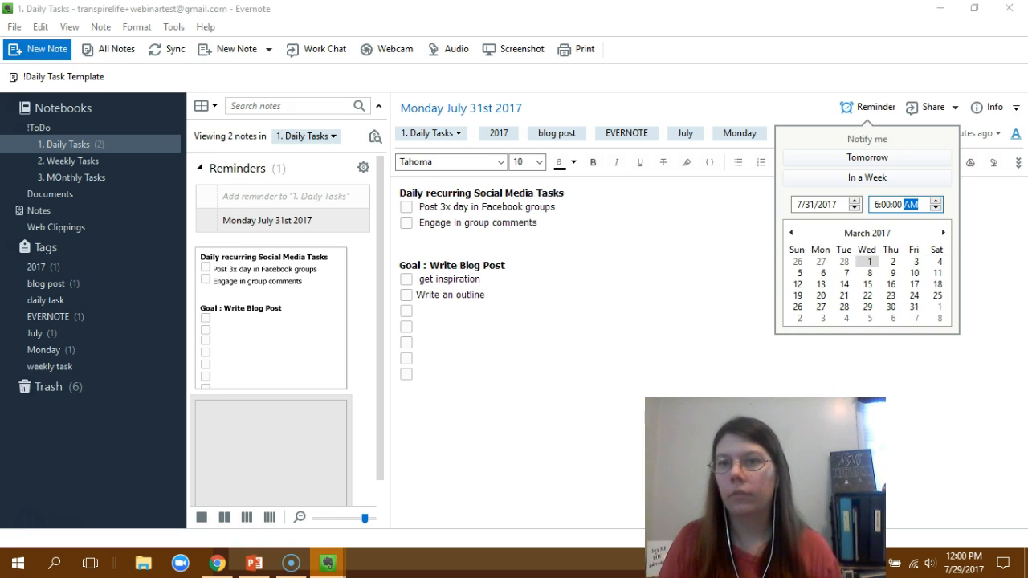
key("Return")
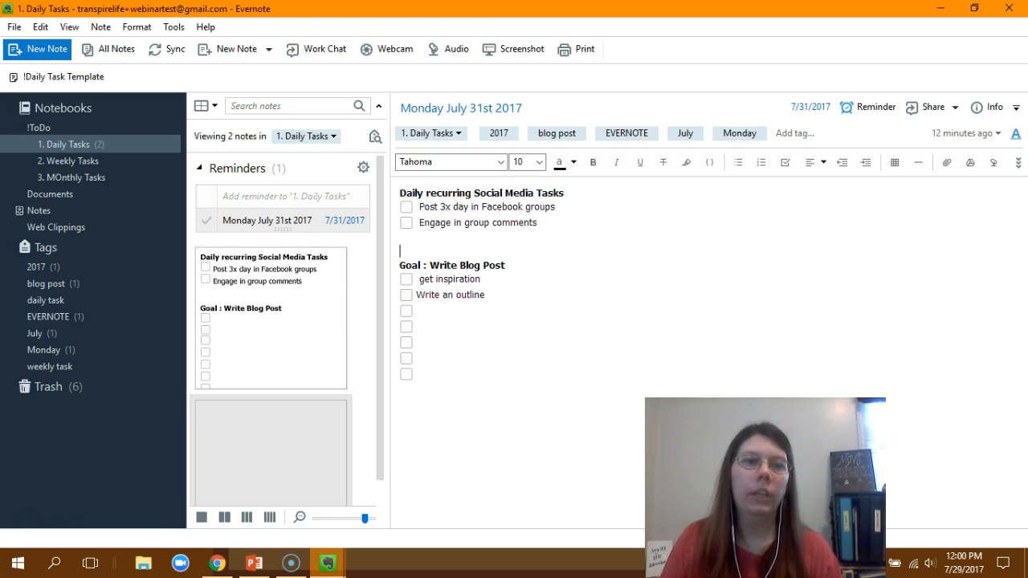
Tick the first six checkboxes in the "Monday July 31st 2017" note and mark its reminder as done
left_click(267, 221)
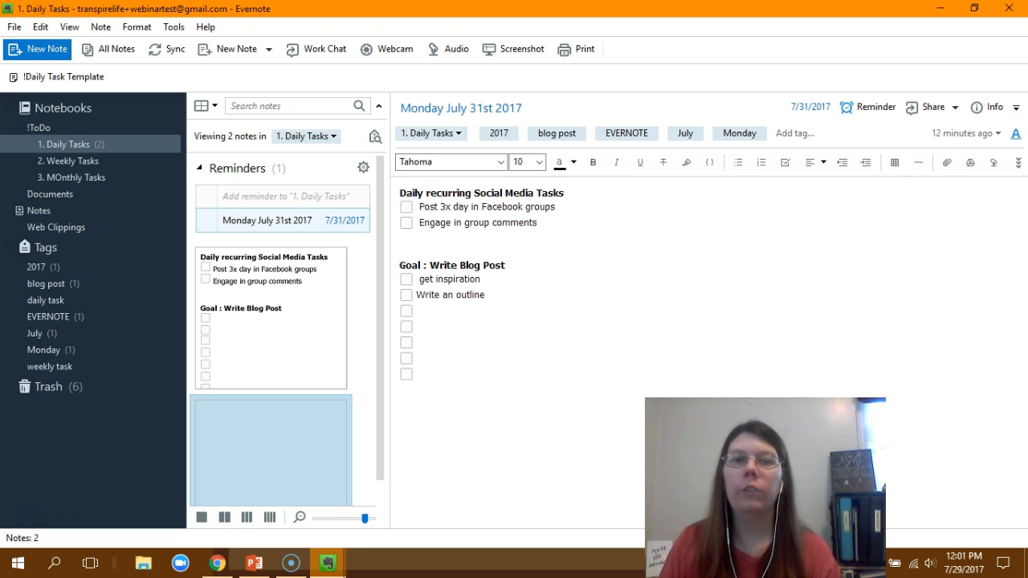
left_click(407, 207)
left_click(407, 222)
left_click(406, 278)
left_click(406, 295)
left_click(406, 311)
left_click(406, 327)
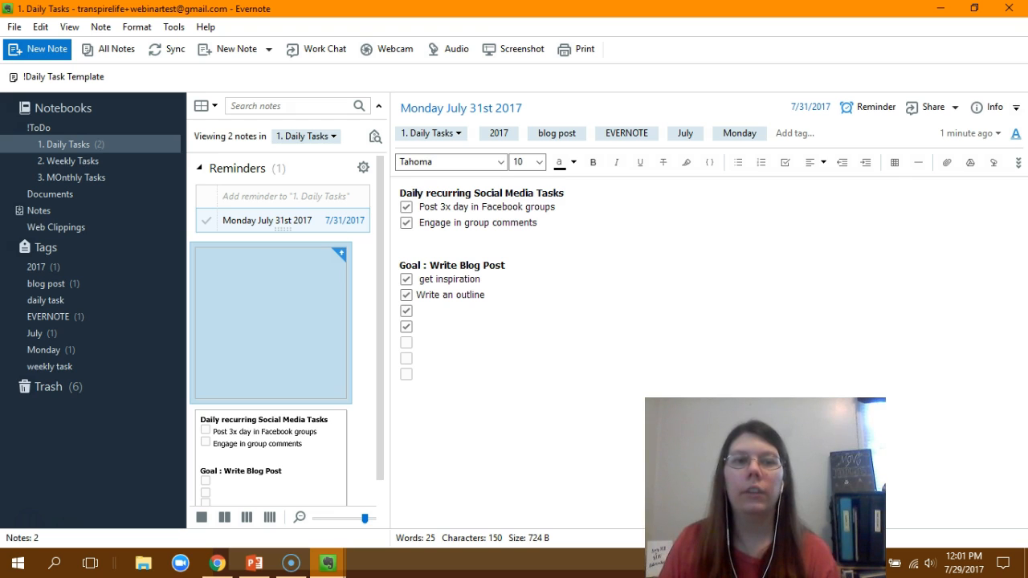
left_click(206, 220)
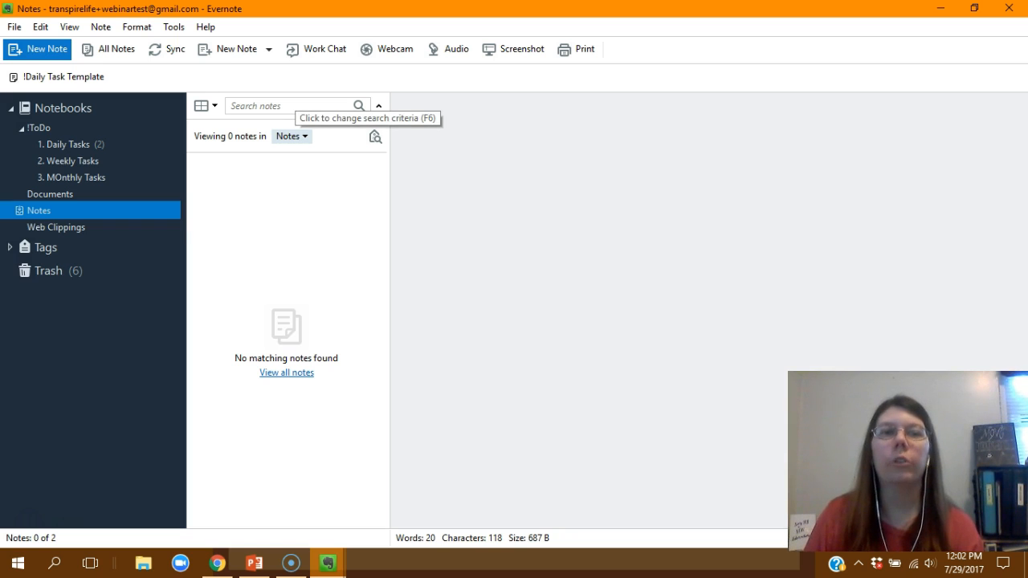
Search the "Notes" notebook for "july" and switch to the "!ToDo" stack
left_click(295, 105)
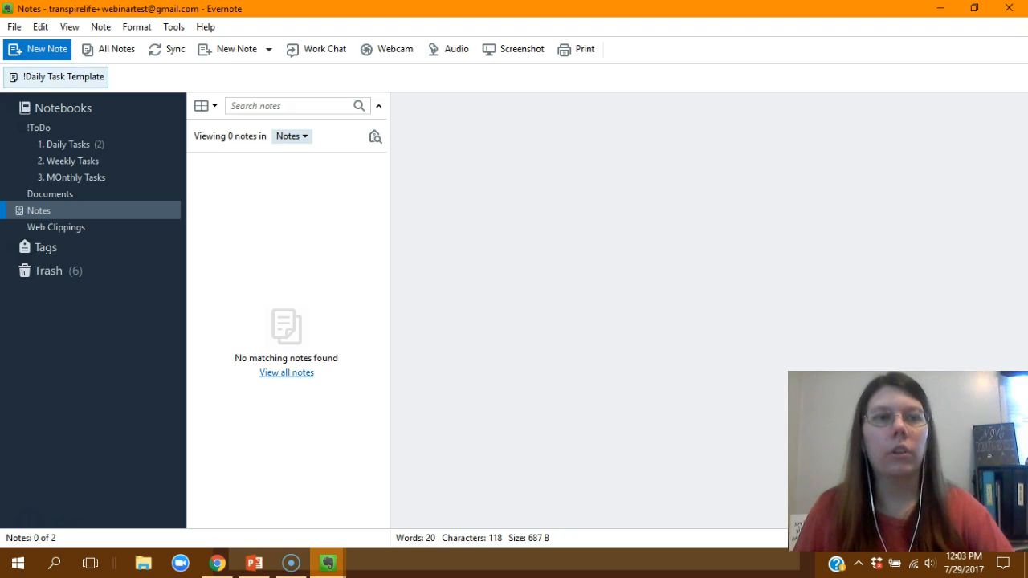
left_click(63, 108)
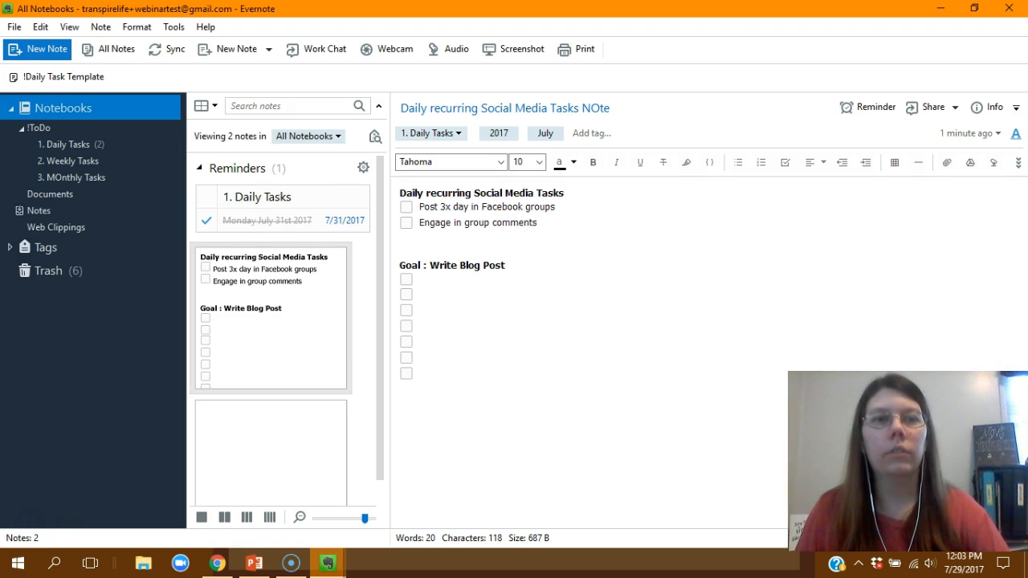
left_click(38, 210)
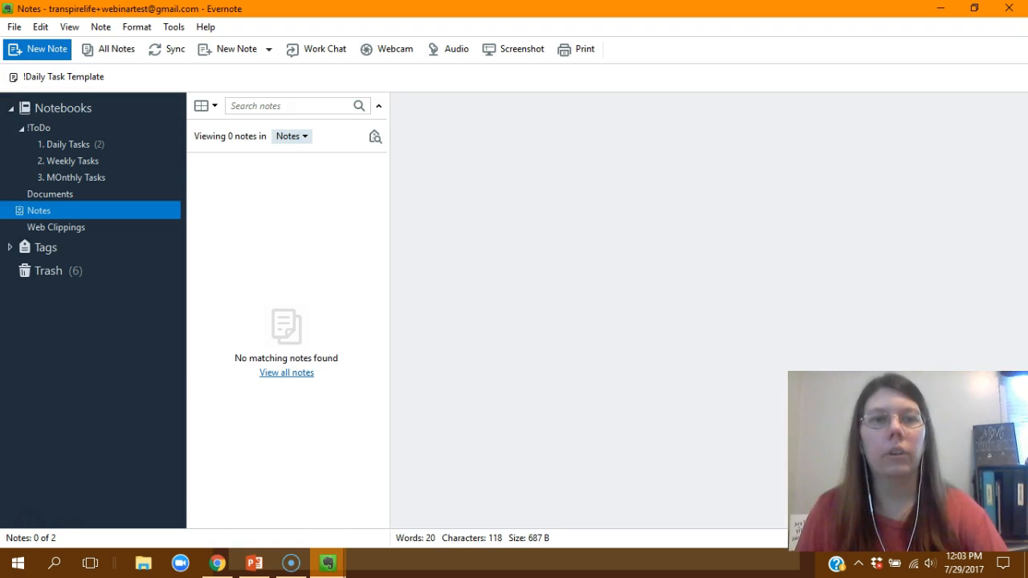
left_click(273, 105)
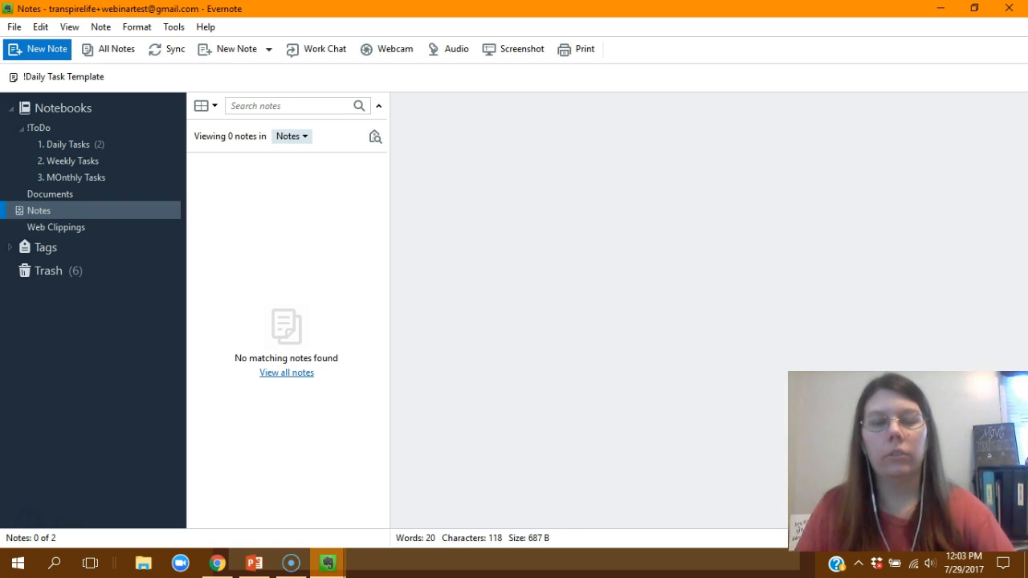
type("july")
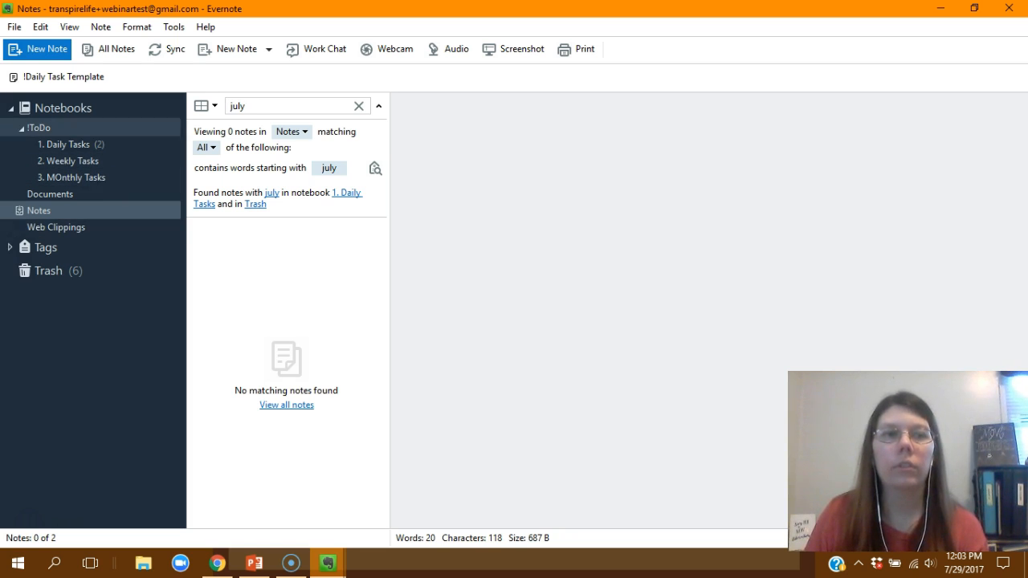
left_click(39, 128)
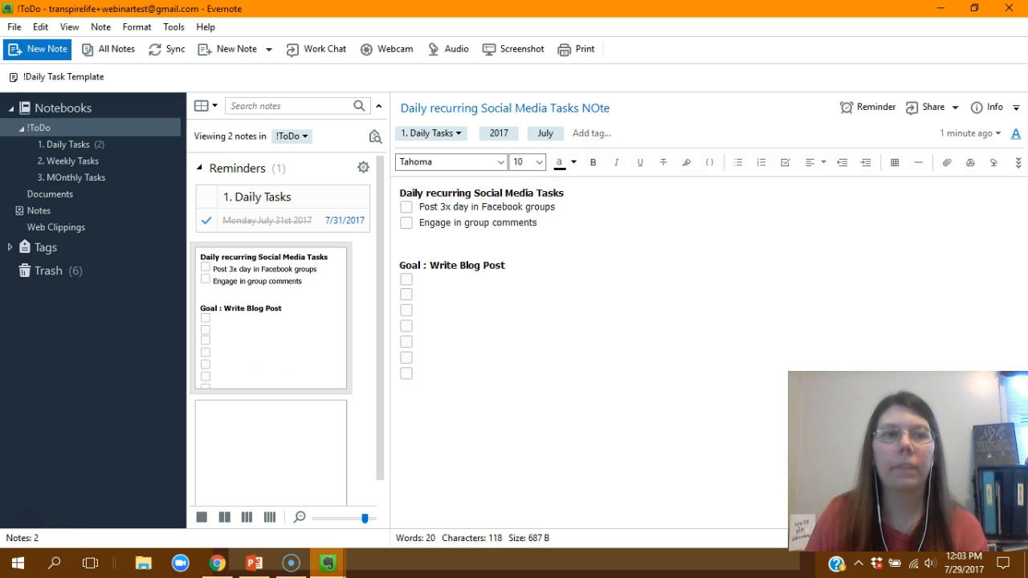